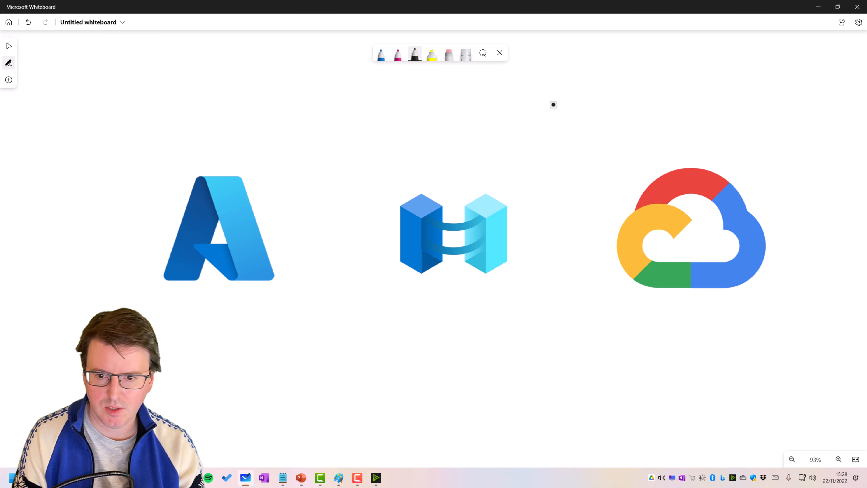
Step: Handwrite "GCP" in black above the Google Cloud logo and draw a box labelled "VM" below the logo
{"action": "mouse_move", "coordinate": [671, 116]}
{"action": "left_mouse_down"}
{"action": "mouse_move", "coordinate": [668, 145]}
{"action": "mouse_move", "coordinate": [693, 143]}
{"action": "left_mouse_up"}
{"action": "mouse_move", "coordinate": [705, 122]}
{"action": "left_mouse_down"}
{"action": "mouse_move", "coordinate": [705, 145]}
{"action": "mouse_move", "coordinate": [706, 135]}
{"action": "left_mouse_up"}
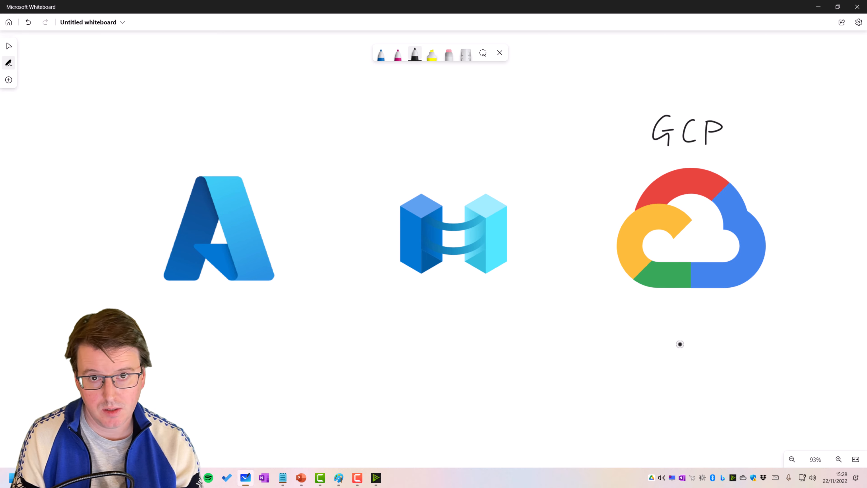
{"action": "mouse_move", "coordinate": [638, 330]}
{"action": "left_mouse_down"}
{"action": "mouse_move", "coordinate": [667, 408]}
{"action": "mouse_move", "coordinate": [743, 348]}
{"action": "mouse_move", "coordinate": [642, 324]}
{"action": "mouse_move", "coordinate": [639, 331]}
{"action": "mouse_move", "coordinate": [688, 310]}
{"action": "mouse_move", "coordinate": [691, 317]}
{"action": "left_mouse_up"}
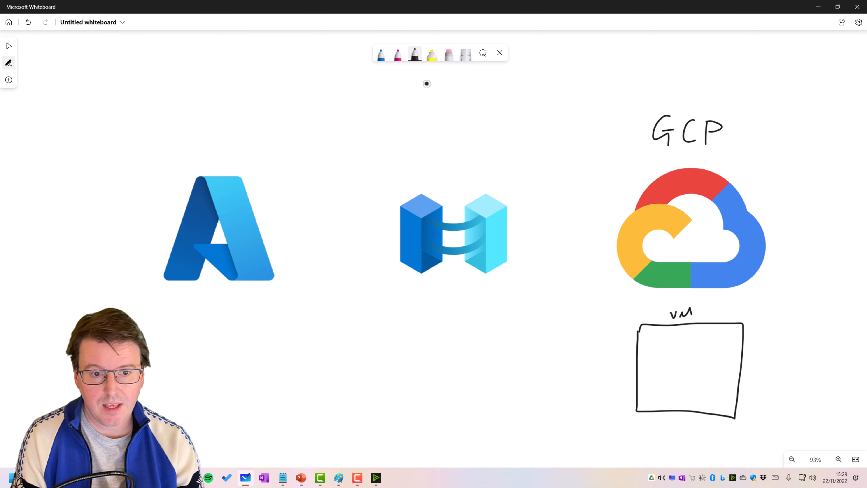
Step: Handwrite "AZURE ARC" in pink above the connected-servers icon in the middle
{"action": "left_click", "coordinate": [398, 55]}
{"action": "mouse_move", "coordinate": [400, 137]}
{"action": "left_mouse_down"}
{"action": "mouse_move", "coordinate": [404, 146]}
{"action": "mouse_move", "coordinate": [417, 128]}
{"action": "mouse_move", "coordinate": [454, 133]}
{"action": "mouse_move", "coordinate": [443, 152]}
{"action": "mouse_move", "coordinate": [479, 168]}
{"action": "left_mouse_up"}
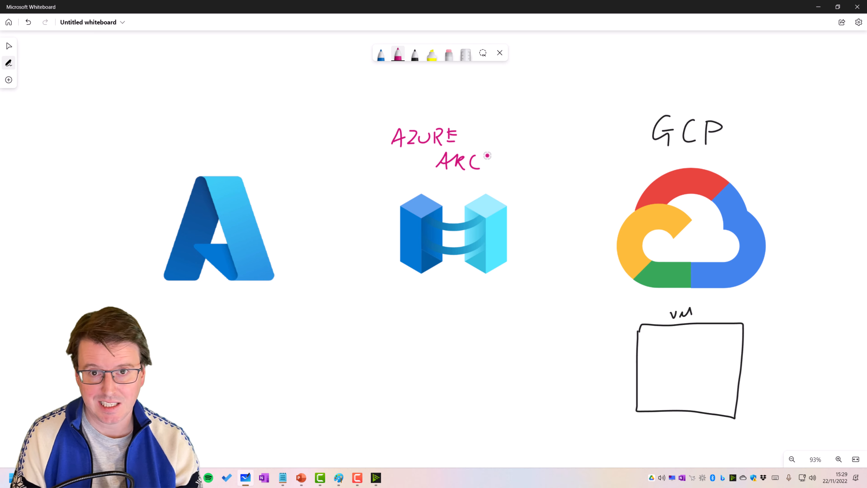
Step: Draw a blue box below the Azure logo and write "ARC SERVER" inside it
{"action": "left_click", "coordinate": [384, 54]}
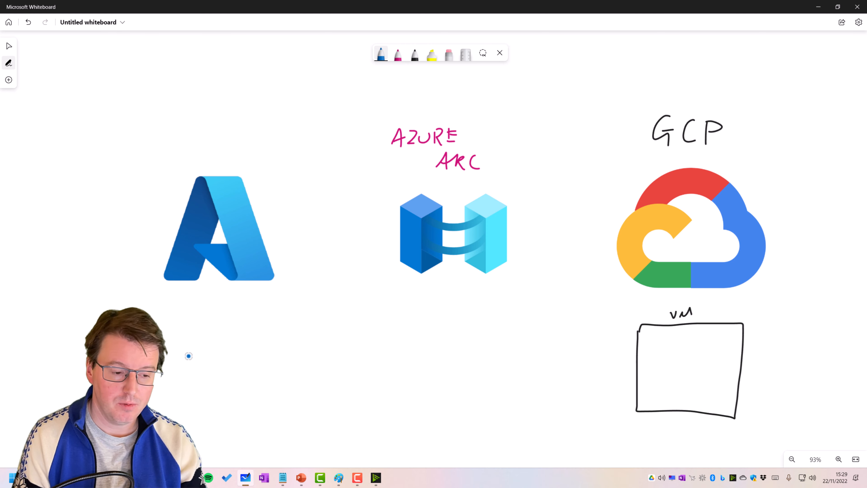
{"action": "mouse_move", "coordinate": [231, 324]}
{"action": "left_mouse_down"}
{"action": "mouse_move", "coordinate": [263, 377]}
{"action": "mouse_move", "coordinate": [192, 400]}
{"action": "left_mouse_up"}
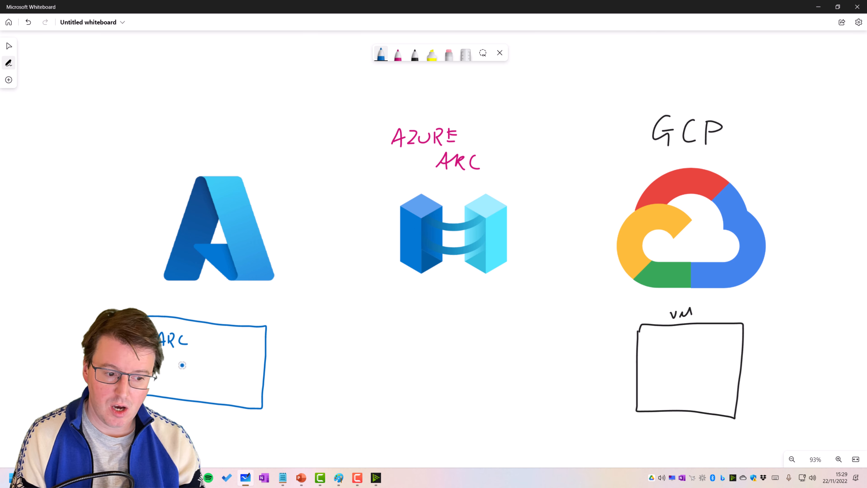
{"action": "mouse_move", "coordinate": [204, 357]}
{"action": "left_mouse_down"}
{"action": "mouse_move", "coordinate": [211, 373]}
{"action": "mouse_move", "coordinate": [217, 359]}
{"action": "left_mouse_up"}
{"action": "left_click_drag", "start_coordinate": [222, 362], "coordinate": [235, 371]}
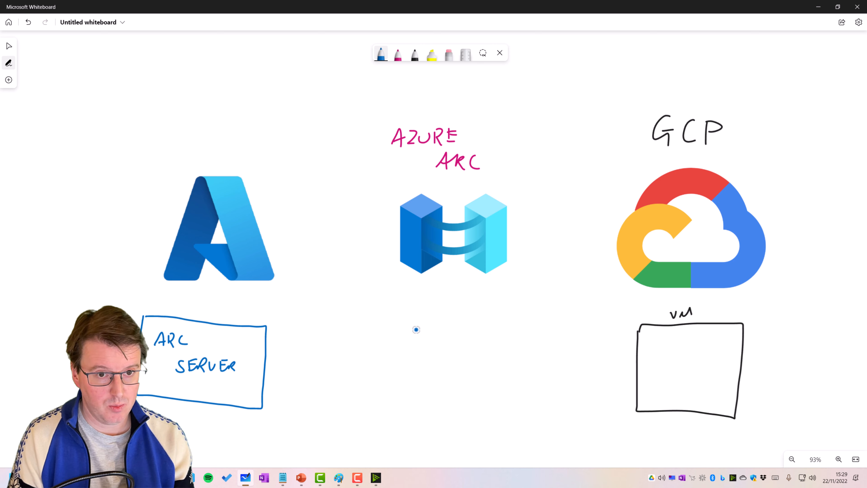
Step: Circle the VM label in blue and undo the stroke
{"action": "mouse_move", "coordinate": [697, 305]}
{"action": "left_mouse_down"}
{"action": "mouse_move", "coordinate": [718, 303]}
{"action": "mouse_move", "coordinate": [691, 300]}
{"action": "left_mouse_up"}
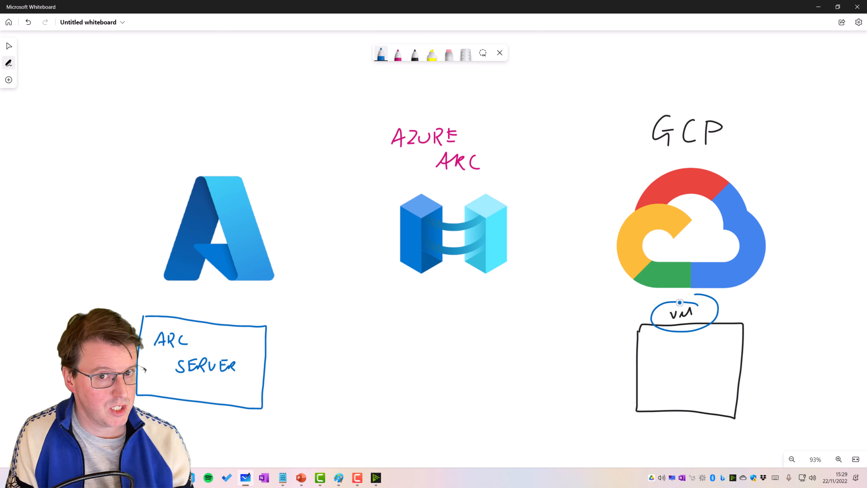
{"action": "key", "text": "ctrl+z"}
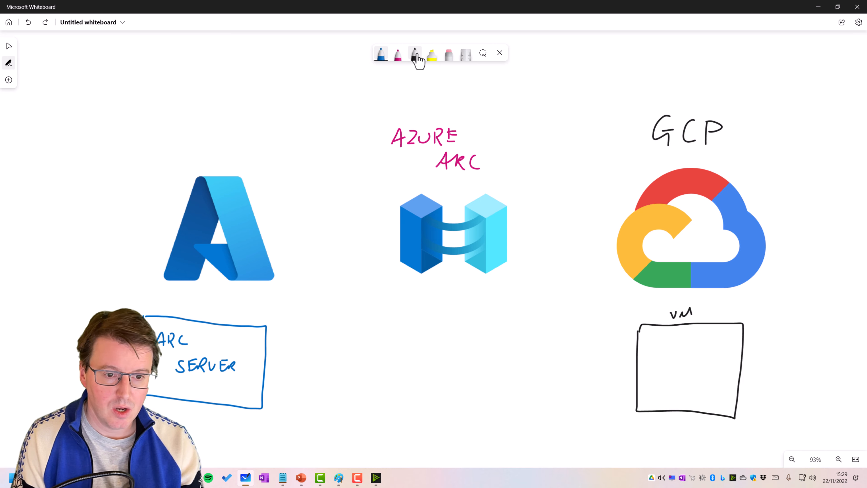
Step: Draw a blue box containing "PS1" beside the ARC SERVER box, with a branch beneath it labelled "CONFIG"
{"action": "left_click", "coordinate": [382, 57]}
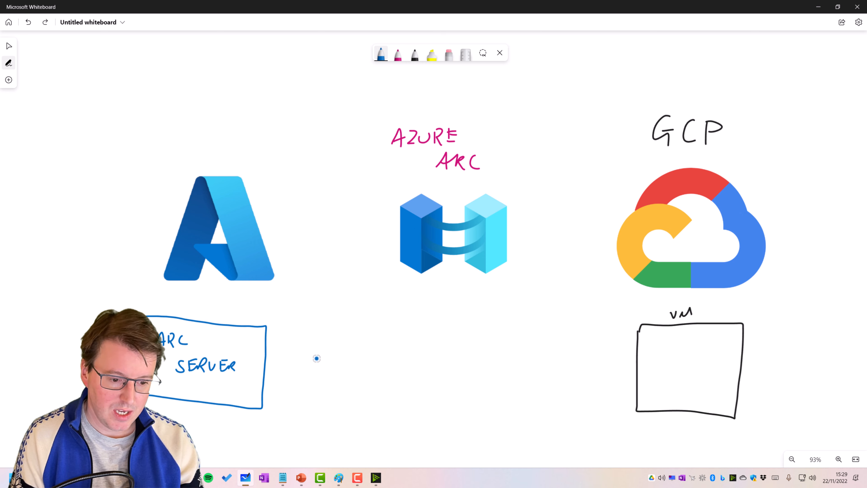
{"action": "mouse_move", "coordinate": [311, 348]}
{"action": "left_mouse_down"}
{"action": "mouse_move", "coordinate": [311, 367]}
{"action": "mouse_move", "coordinate": [322, 351]}
{"action": "mouse_move", "coordinate": [312, 358]}
{"action": "left_mouse_up"}
{"action": "mouse_move", "coordinate": [331, 349]}
{"action": "left_mouse_down"}
{"action": "mouse_move", "coordinate": [322, 361]}
{"action": "mouse_move", "coordinate": [342, 365]}
{"action": "mouse_move", "coordinate": [304, 373]}
{"action": "mouse_move", "coordinate": [366, 348]}
{"action": "mouse_move", "coordinate": [309, 342]}
{"action": "left_mouse_up"}
{"action": "left_click_drag", "start_coordinate": [327, 380], "coordinate": [333, 397]}
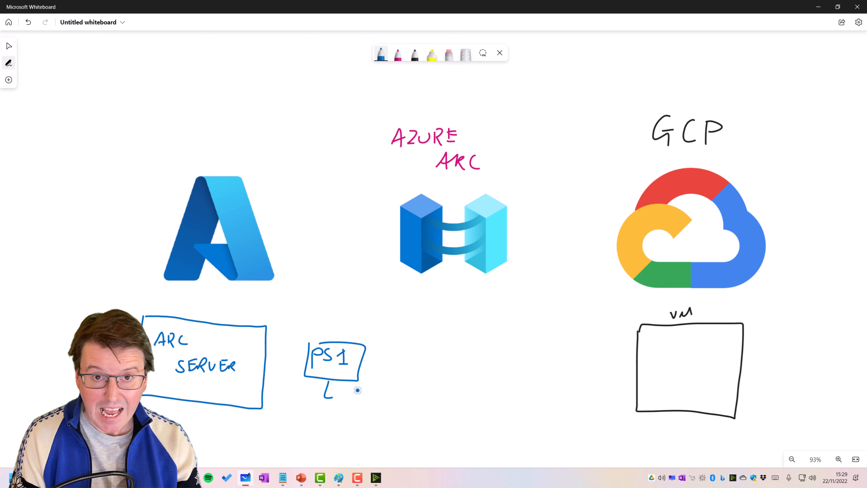
{"action": "mouse_move", "coordinate": [348, 391]}
{"action": "left_mouse_down"}
{"action": "mouse_move", "coordinate": [341, 404]}
{"action": "mouse_move", "coordinate": [353, 393]}
{"action": "mouse_move", "coordinate": [379, 402]}
{"action": "left_mouse_up"}
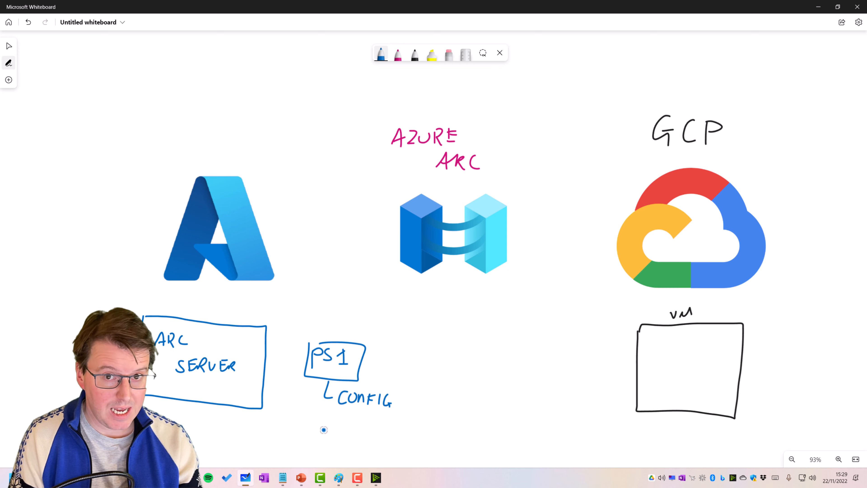
Step: Handwrite "AGENT - LINK" in blue below the CONFIG label
{"action": "mouse_move", "coordinate": [323, 430]}
{"action": "left_mouse_down"}
{"action": "mouse_move", "coordinate": [364, 417]}
{"action": "mouse_move", "coordinate": [377, 431]}
{"action": "left_mouse_up"}
{"action": "left_click_drag", "start_coordinate": [377, 418], "coordinate": [386, 417]}
{"action": "mouse_move", "coordinate": [381, 418]}
{"action": "left_mouse_down"}
{"action": "mouse_move", "coordinate": [381, 431]}
{"action": "mouse_move", "coordinate": [403, 423]}
{"action": "left_mouse_up"}
{"action": "mouse_move", "coordinate": [414, 418]}
{"action": "left_mouse_down"}
{"action": "mouse_move", "coordinate": [414, 427]}
{"action": "mouse_move", "coordinate": [436, 423]}
{"action": "left_mouse_up"}
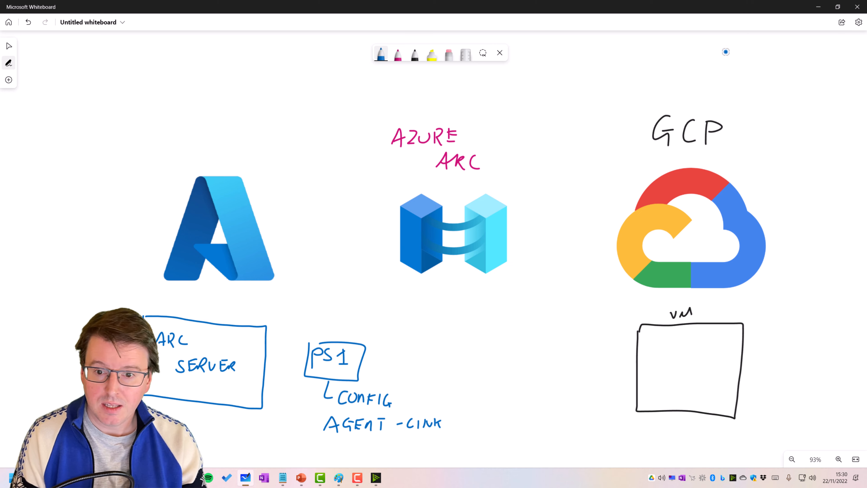
Step: Draw a small pink arrow pointing at GCP and write "AWS" and "DO" above it in pink
{"action": "left_click", "coordinate": [398, 55]}
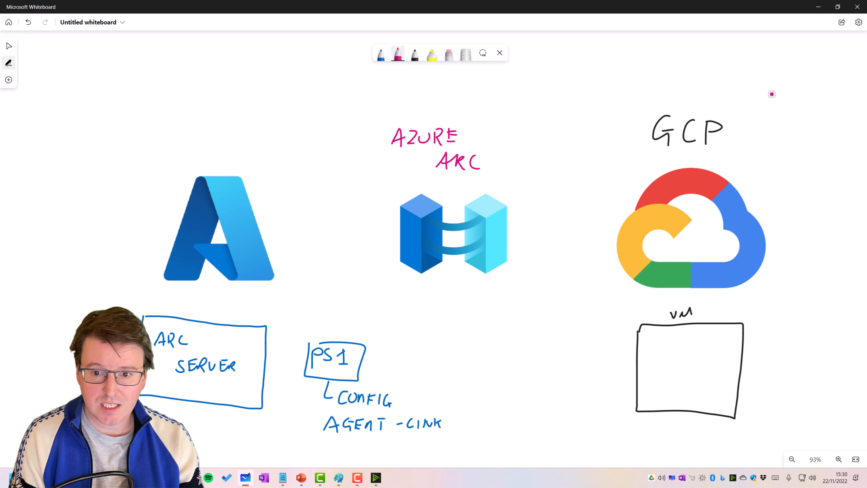
{"action": "left_click_drag", "start_coordinate": [757, 94], "coordinate": [732, 109]}
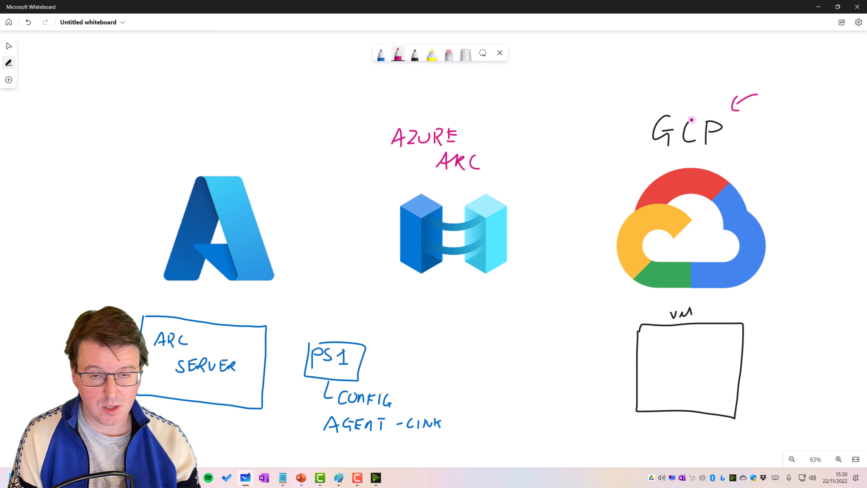
{"action": "mouse_move", "coordinate": [611, 95]}
{"action": "left_mouse_down"}
{"action": "mouse_move", "coordinate": [619, 73]}
{"action": "mouse_move", "coordinate": [626, 92]}
{"action": "left_mouse_up"}
{"action": "mouse_move", "coordinate": [628, 78]}
{"action": "left_mouse_down"}
{"action": "mouse_move", "coordinate": [632, 89]}
{"action": "mouse_move", "coordinate": [647, 76]}
{"action": "left_mouse_up"}
{"action": "mouse_move", "coordinate": [651, 72]}
{"action": "left_mouse_down"}
{"action": "mouse_move", "coordinate": [644, 88]}
{"action": "mouse_move", "coordinate": [682, 82]}
{"action": "left_mouse_up"}
{"action": "mouse_move", "coordinate": [682, 71]}
{"action": "left_mouse_down"}
{"action": "mouse_move", "coordinate": [692, 74]}
{"action": "mouse_move", "coordinate": [686, 79]}
{"action": "left_mouse_up"}
{"action": "left_click_drag", "start_coordinate": [700, 69], "coordinate": [701, 69]}
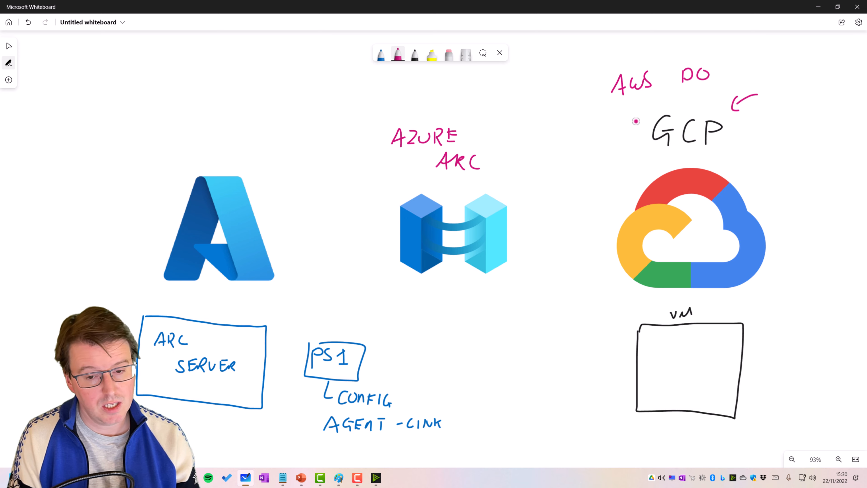
Step: Handwrite "H-V" and "BARE METAL" in pink beside the GCP label
{"action": "left_click_drag", "start_coordinate": [570, 115], "coordinate": [577, 131]}
{"action": "left_click_drag", "start_coordinate": [570, 123], "coordinate": [589, 122]}
{"action": "left_click_drag", "start_coordinate": [593, 118], "coordinate": [608, 115]}
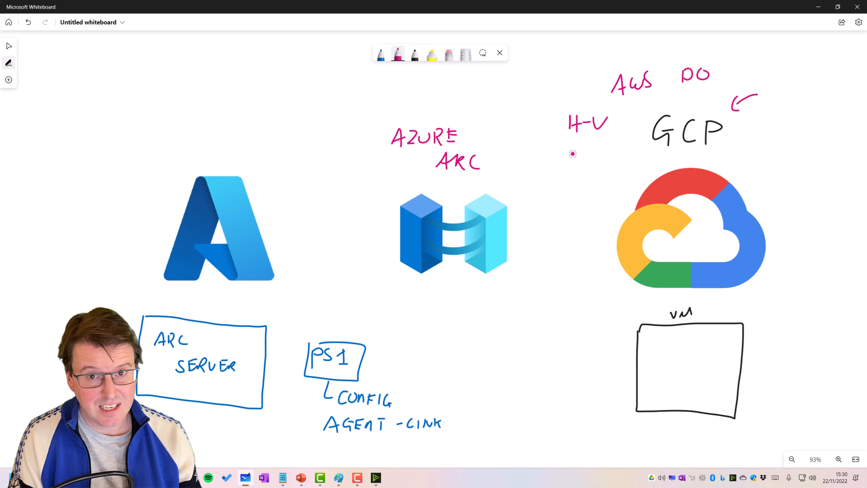
{"action": "mouse_move", "coordinate": [559, 154]}
{"action": "left_mouse_down"}
{"action": "mouse_move", "coordinate": [598, 149]}
{"action": "mouse_move", "coordinate": [584, 170]}
{"action": "mouse_move", "coordinate": [632, 168]}
{"action": "left_mouse_up"}
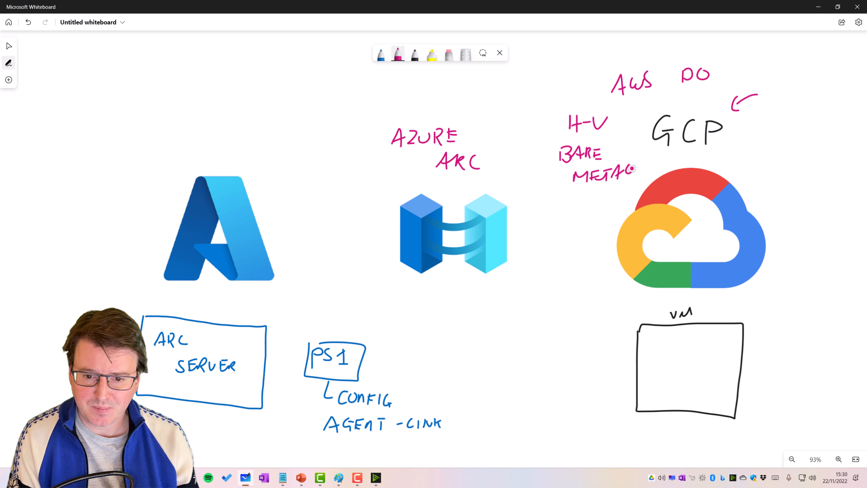
Step: Draw black arrows pointing at the PS1 box and from it into the VM box, and write "PS1" inside the VM box
{"action": "left_click", "coordinate": [415, 54]}
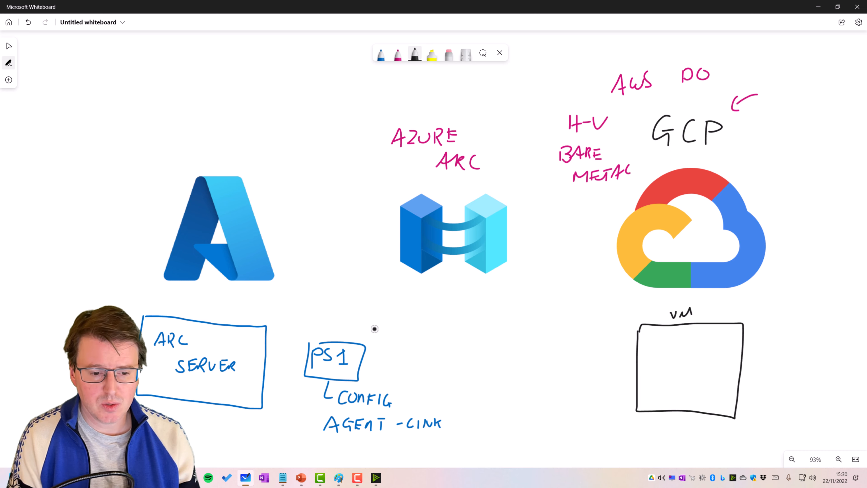
{"action": "left_click_drag", "start_coordinate": [363, 321], "coordinate": [345, 339]}
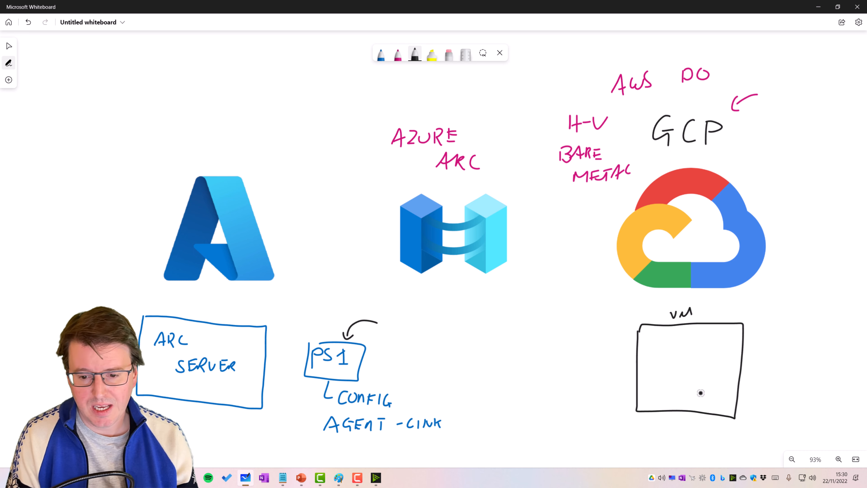
{"action": "mouse_move", "coordinate": [364, 363]}
{"action": "left_mouse_down"}
{"action": "mouse_move", "coordinate": [664, 366]}
{"action": "mouse_move", "coordinate": [687, 377]}
{"action": "left_mouse_up"}
{"action": "left_click_drag", "start_coordinate": [687, 366], "coordinate": [710, 378]}
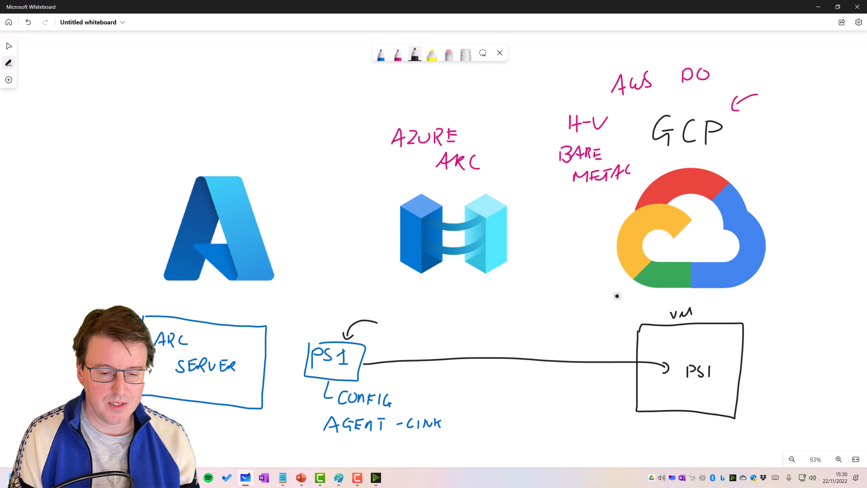
Step: Recolour the pink pen light green and draw a small box labelled "ARC AGENT" inside the VM box
{"action": "left_click", "coordinate": [398, 54]}
{"action": "left_click", "coordinate": [397, 54]}
{"action": "left_click", "coordinate": [428, 146]}
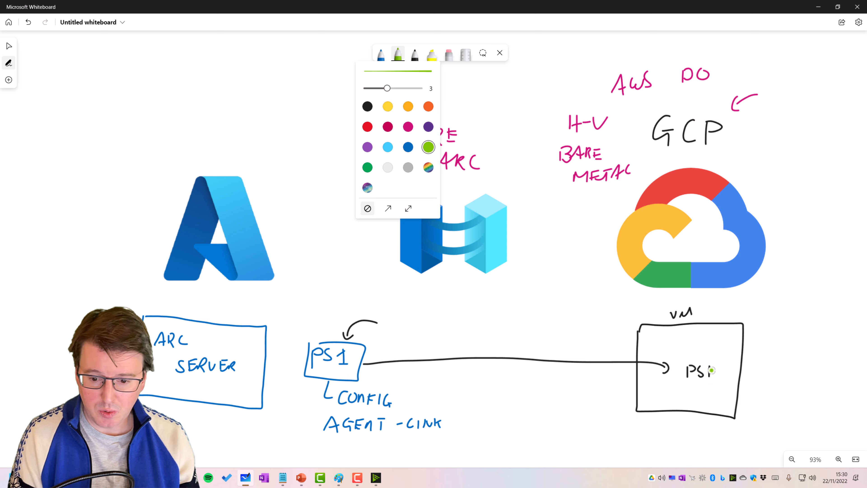
{"action": "mouse_move", "coordinate": [641, 383]}
{"action": "left_mouse_down"}
{"action": "mouse_move", "coordinate": [683, 381]}
{"action": "mouse_move", "coordinate": [683, 408]}
{"action": "left_mouse_up"}
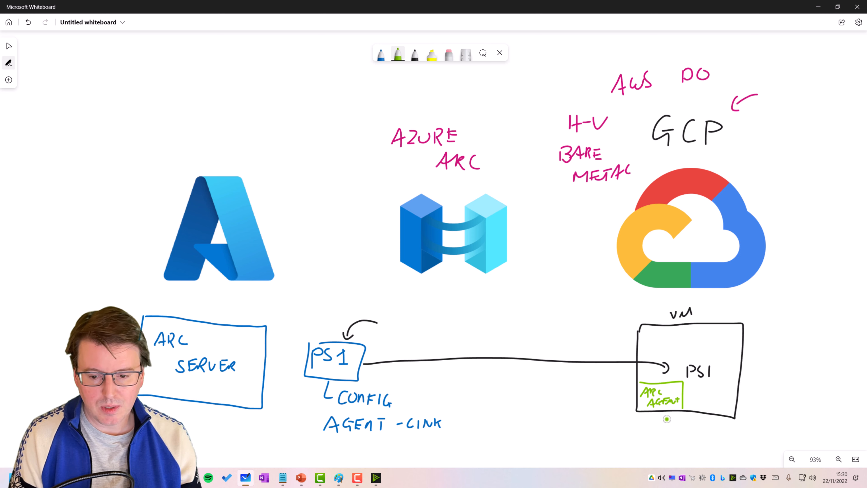
Step: Draw a curved green arrow from the ARC AGENT box to the ARC SERVER box and handwrite a label on it
{"action": "mouse_move", "coordinate": [660, 415]}
{"action": "left_mouse_down"}
{"action": "mouse_move", "coordinate": [637, 444]}
{"action": "mouse_move", "coordinate": [410, 463]}
{"action": "mouse_move", "coordinate": [319, 458]}
{"action": "mouse_move", "coordinate": [271, 442]}
{"action": "mouse_move", "coordinate": [242, 412]}
{"action": "mouse_move", "coordinate": [248, 409]}
{"action": "left_mouse_up"}
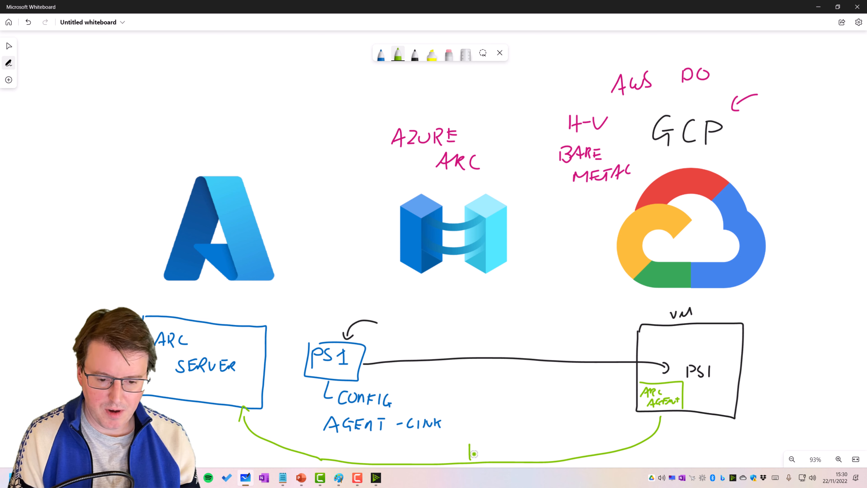
{"action": "mouse_move", "coordinate": [487, 451]}
{"action": "left_mouse_down"}
{"action": "mouse_move", "coordinate": [500, 439]}
{"action": "mouse_move", "coordinate": [519, 445]}
{"action": "left_mouse_up"}
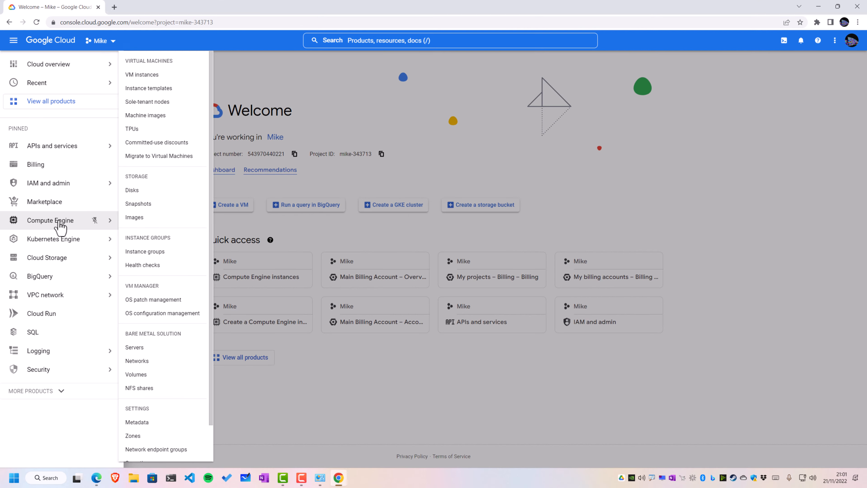
Step: In the Google Cloud console, start creating a Compute Engine VM instance and name it gcpvm1
{"action": "left_click", "coordinate": [78, 167]}
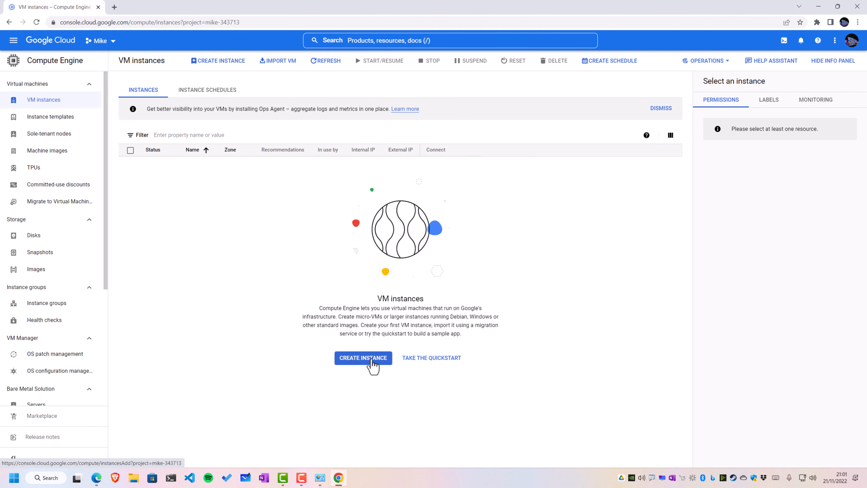
{"action": "left_click", "coordinate": [372, 362]}
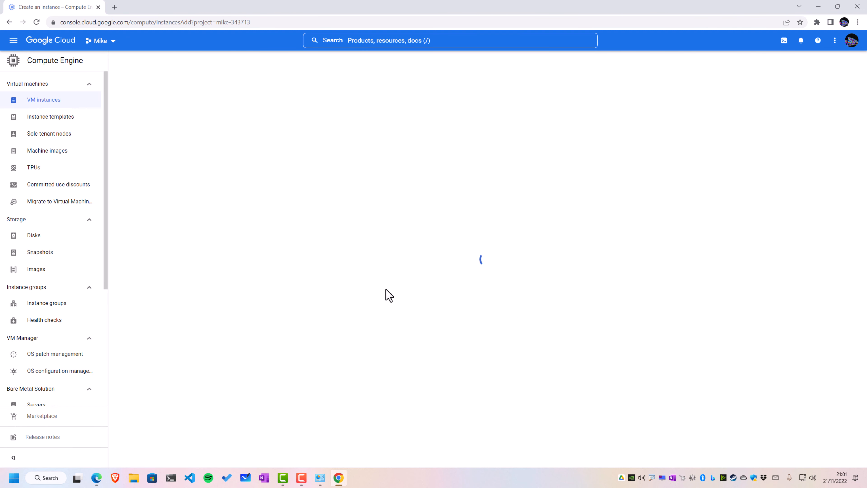
{"action": "triple_click", "coordinate": [306, 93]}
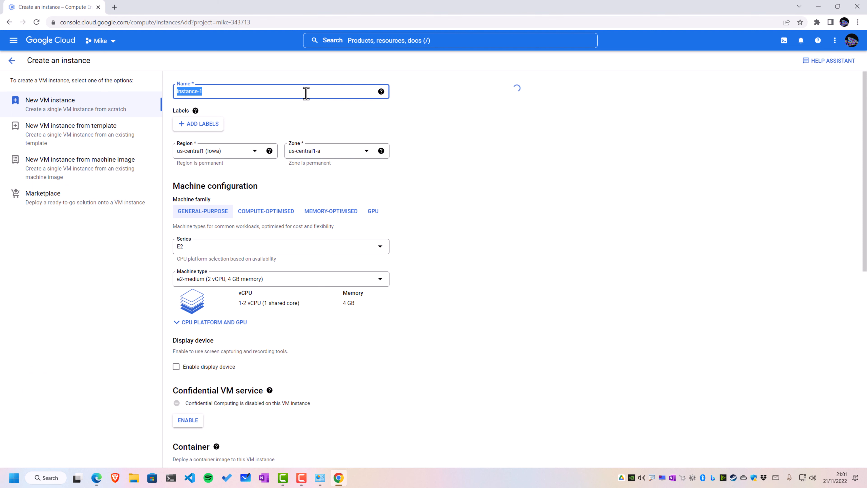
{"action": "key", "text": "BackSpace"}
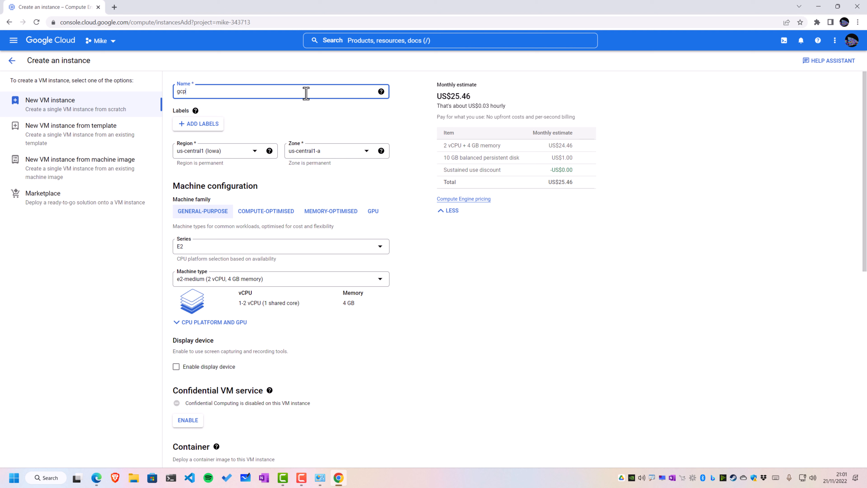
{"action": "key", "text": "Tab"}
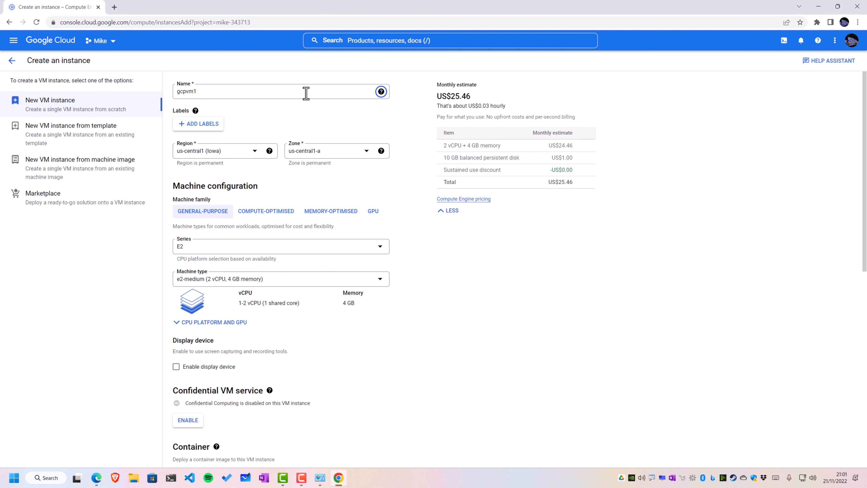
Step: Set the instance's region to europe-west2 (London) and its zone to europe-west2-a
{"action": "left_click", "coordinate": [269, 151]}
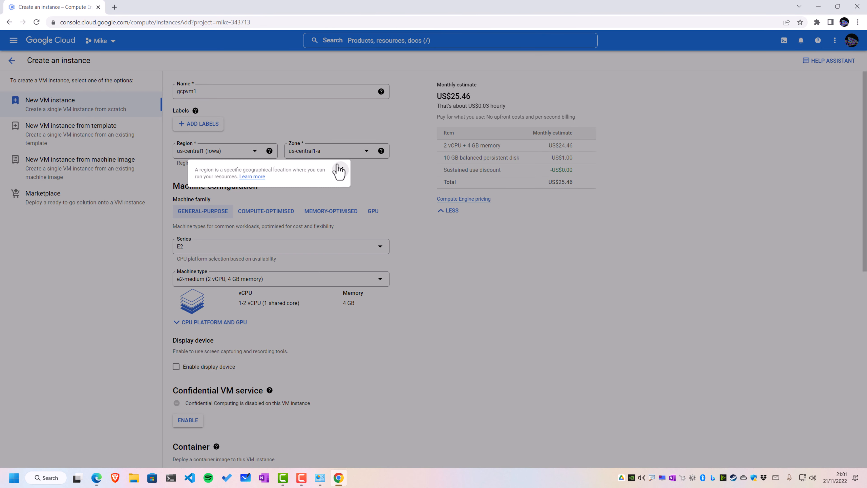
{"action": "left_click", "coordinate": [338, 171]}
{"action": "left_click", "coordinate": [232, 151]}
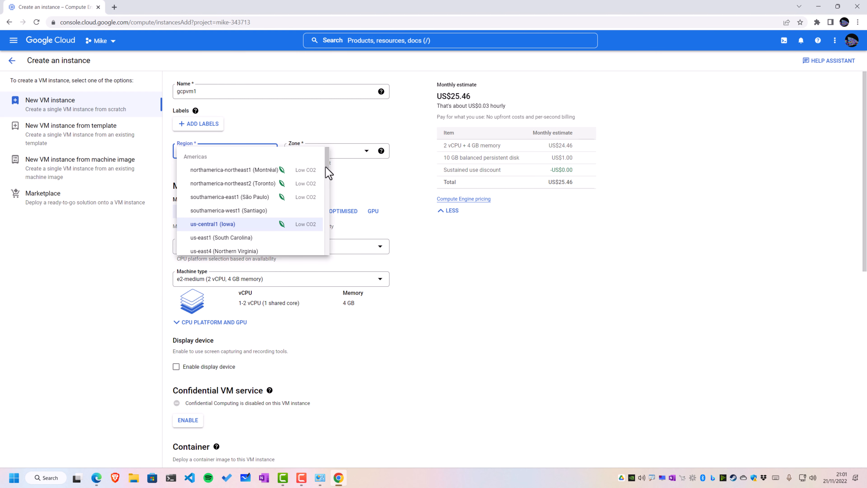
{"action": "left_click_drag", "start_coordinate": [328, 157], "coordinate": [328, 215]}
{"action": "left_click", "coordinate": [275, 194]}
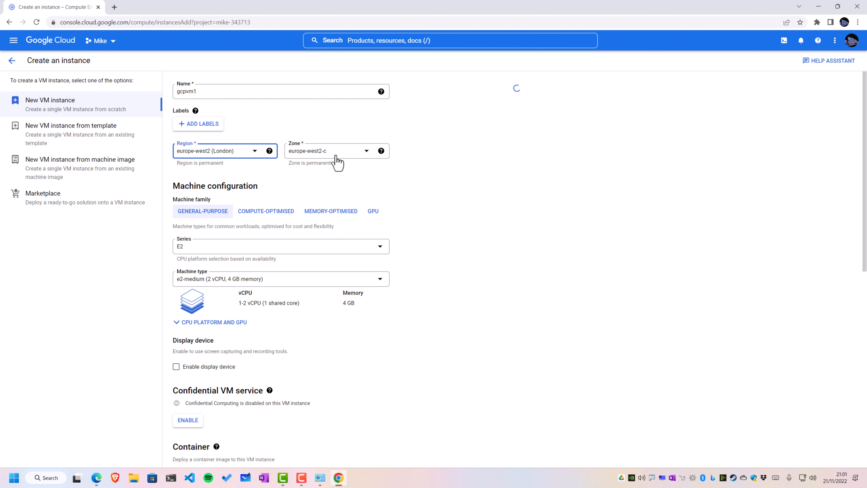
{"action": "left_click", "coordinate": [358, 152]}
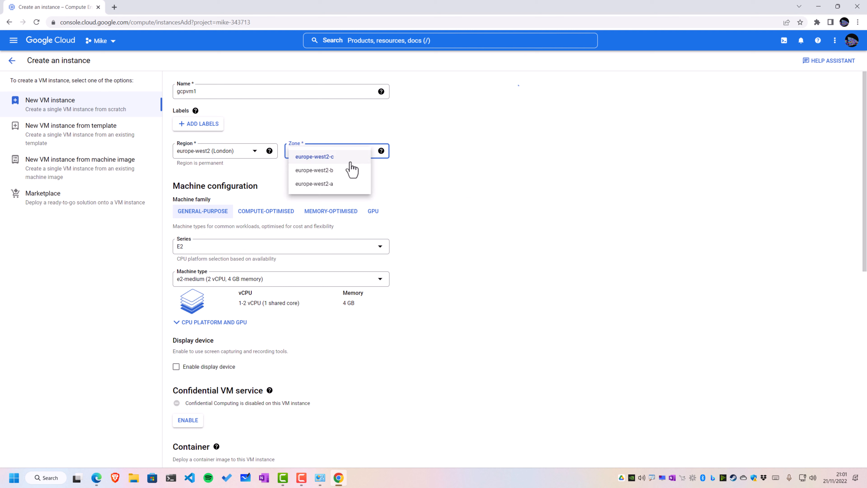
{"action": "left_click", "coordinate": [344, 186]}
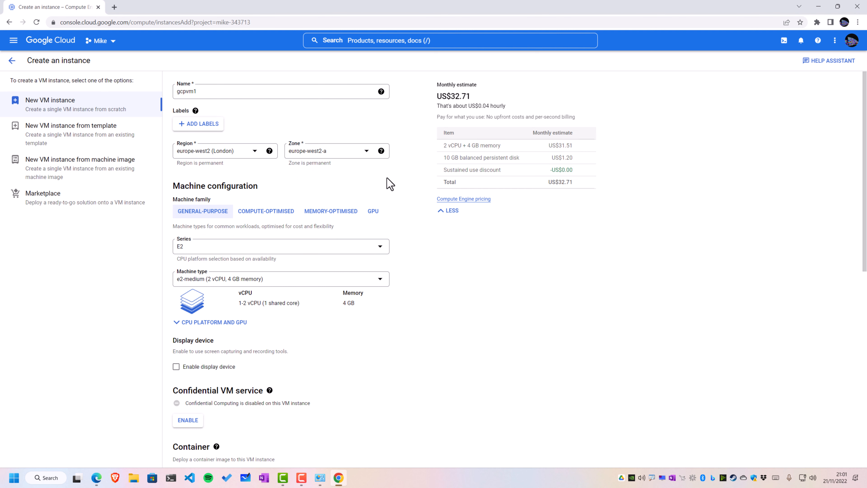
Step: Review the available series, keeping E2, and choose the e2-medium machine type with 4 GB of memory
{"action": "left_click", "coordinate": [328, 252]}
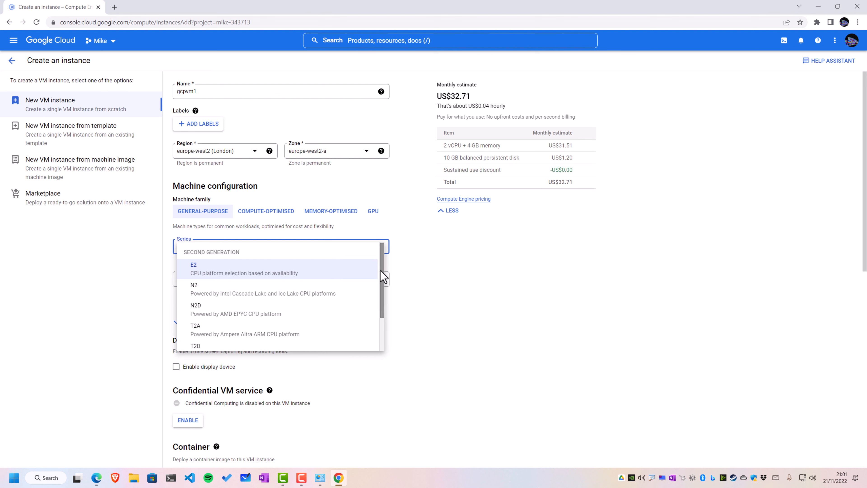
{"action": "left_click_drag", "start_coordinate": [380, 271], "coordinate": [380, 317]}
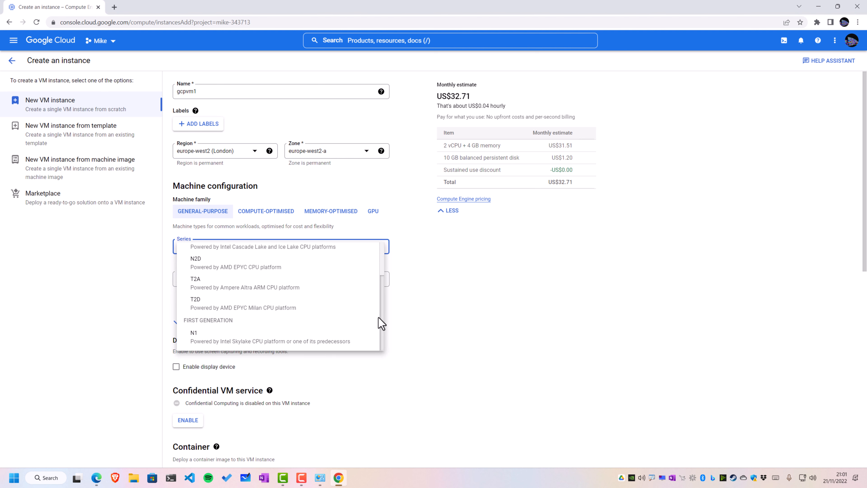
{"action": "left_click", "coordinate": [447, 314]}
{"action": "left_click", "coordinate": [364, 279]}
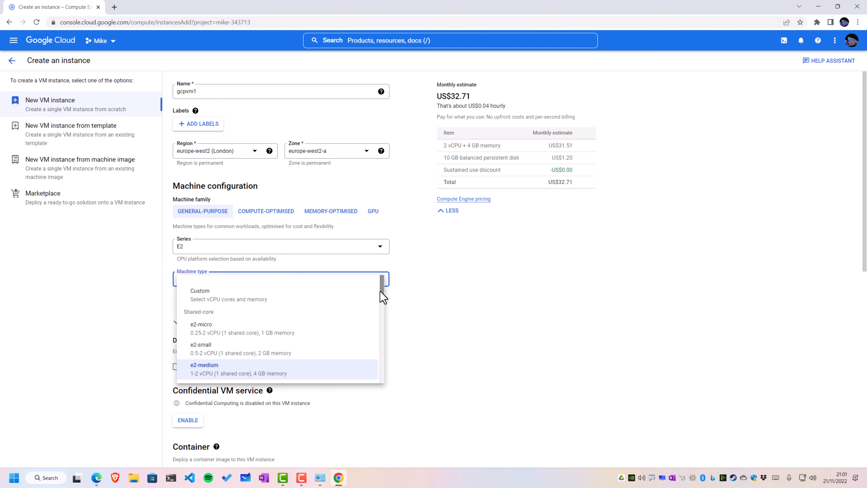
{"action": "scroll", "coordinate": [382, 300], "scroll_direction": "down", "scroll_amount": 1}
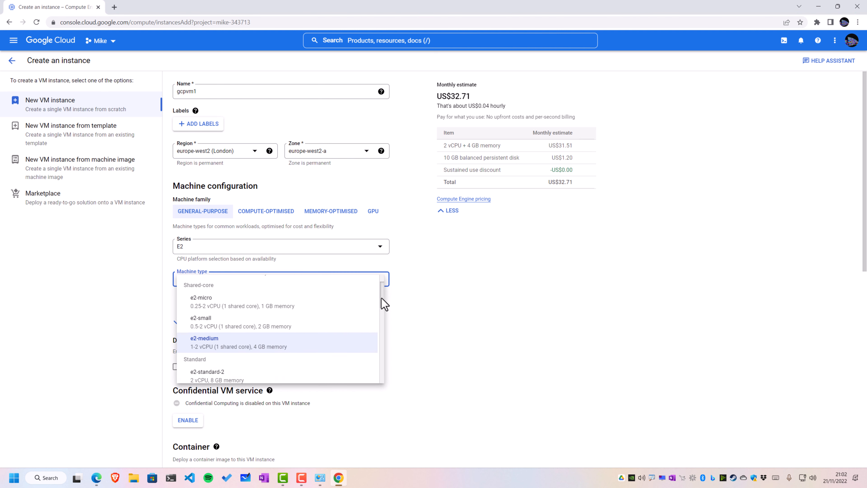
{"action": "left_click", "coordinate": [274, 348]}
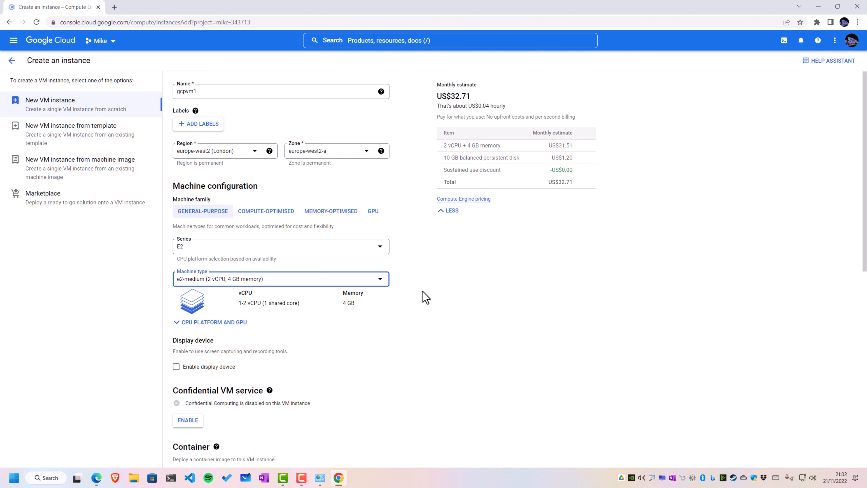
Step: Change the boot disk image to the Windows Server operating system, version Windows Server 2022 Datacenter
{"action": "scroll", "coordinate": [414, 302], "scroll_direction": "down", "scroll_amount": 4}
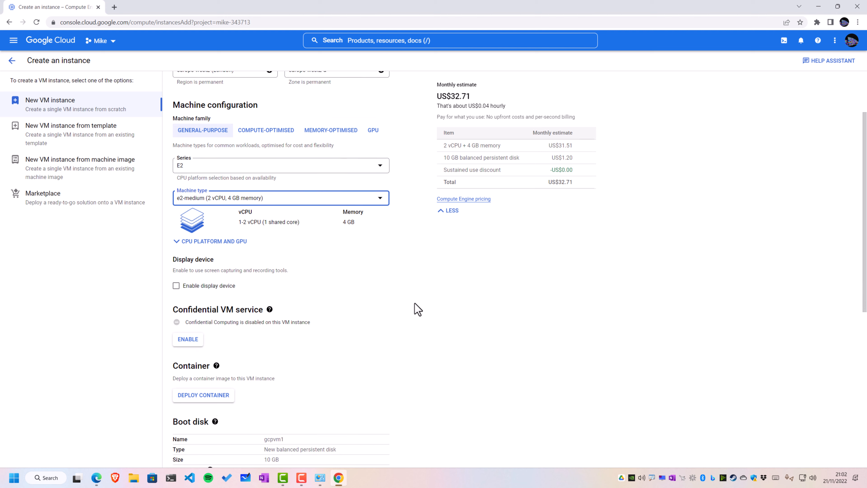
{"action": "scroll", "coordinate": [414, 309], "scroll_direction": "down", "scroll_amount": 2}
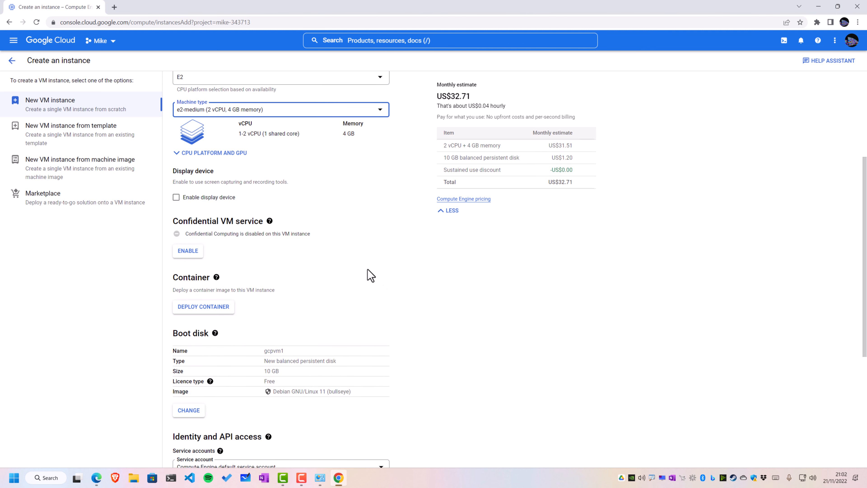
{"action": "scroll", "coordinate": [310, 261], "scroll_direction": "down", "scroll_amount": 1}
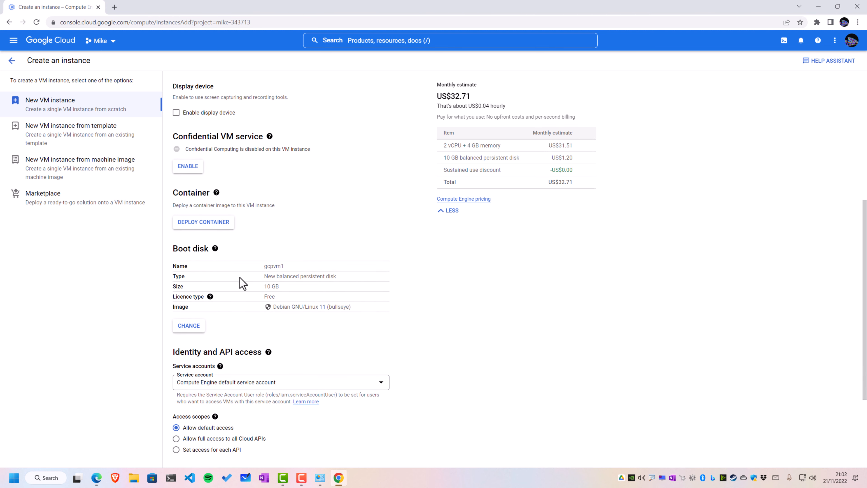
{"action": "left_click", "coordinate": [189, 326]}
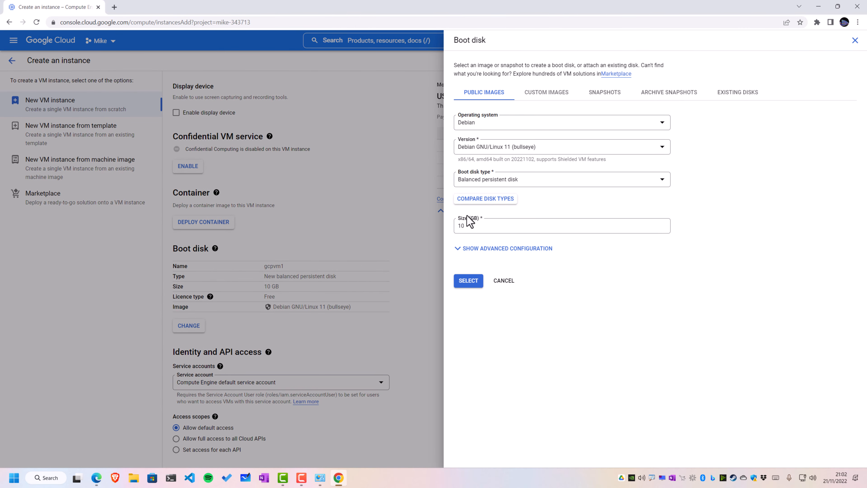
{"action": "left_click", "coordinate": [548, 147]}
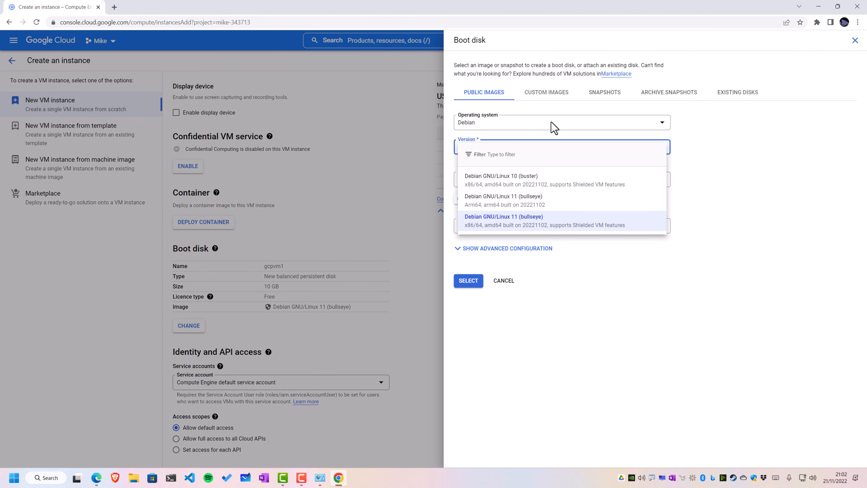
{"action": "left_click", "coordinate": [553, 127]}
{"action": "left_click", "coordinate": [551, 127]}
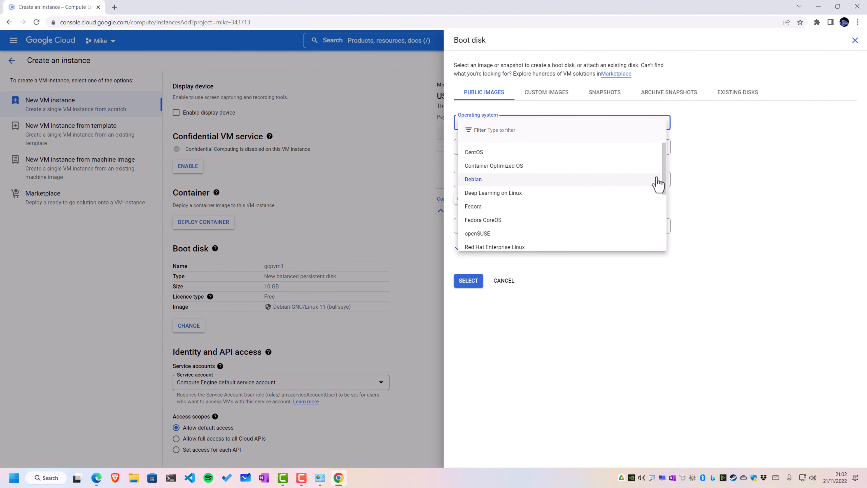
{"action": "left_click_drag", "start_coordinate": [666, 182], "coordinate": [660, 246]}
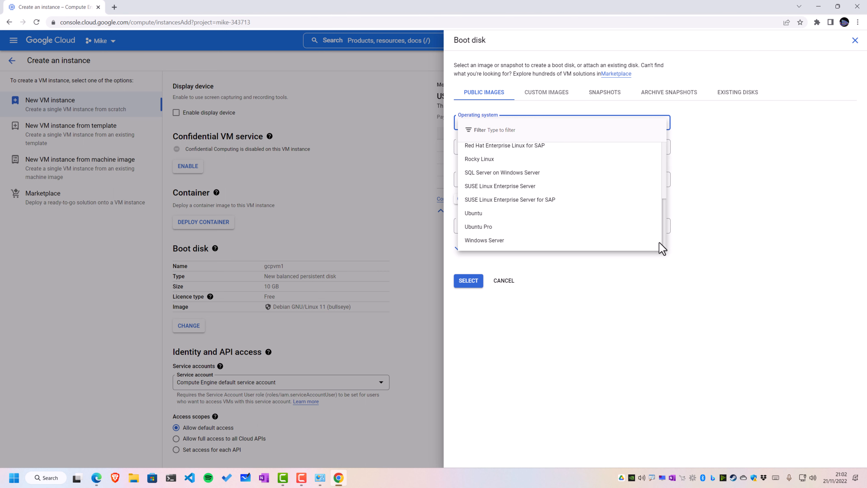
{"action": "left_click", "coordinate": [589, 244]}
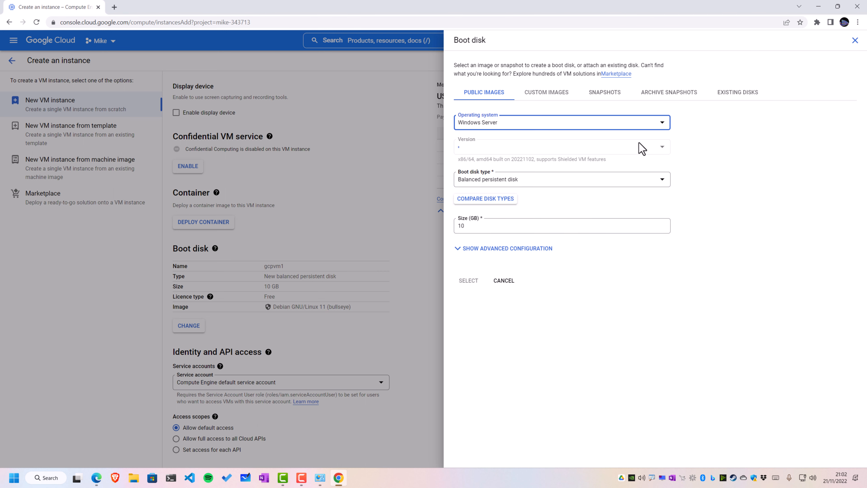
{"action": "left_click", "coordinate": [649, 152]}
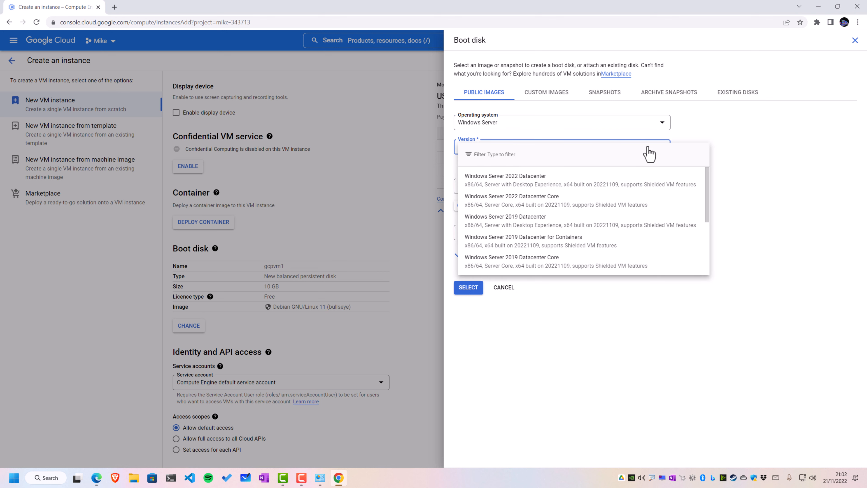
{"action": "left_click", "coordinate": [719, 146]}
{"action": "left_click", "coordinate": [473, 288]}
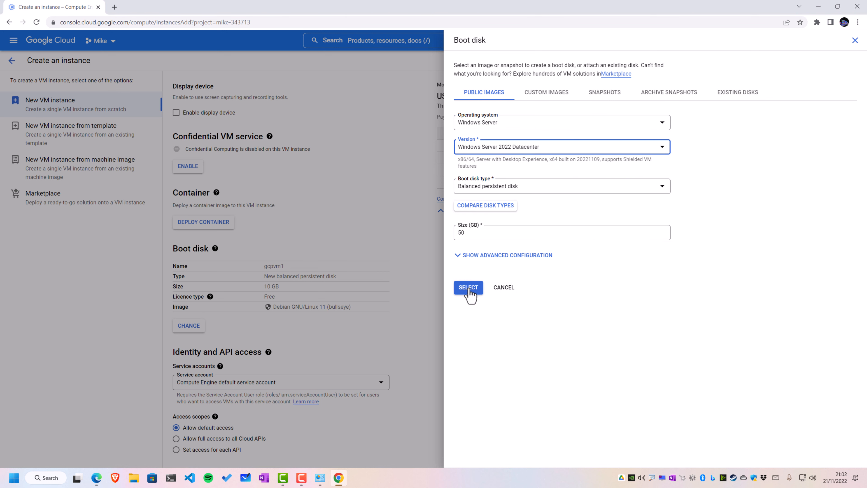
Step: Allow both HTTP and HTTPS traffic in the instance's firewall settings
{"action": "scroll", "coordinate": [323, 311], "scroll_direction": "down", "scroll_amount": 5}
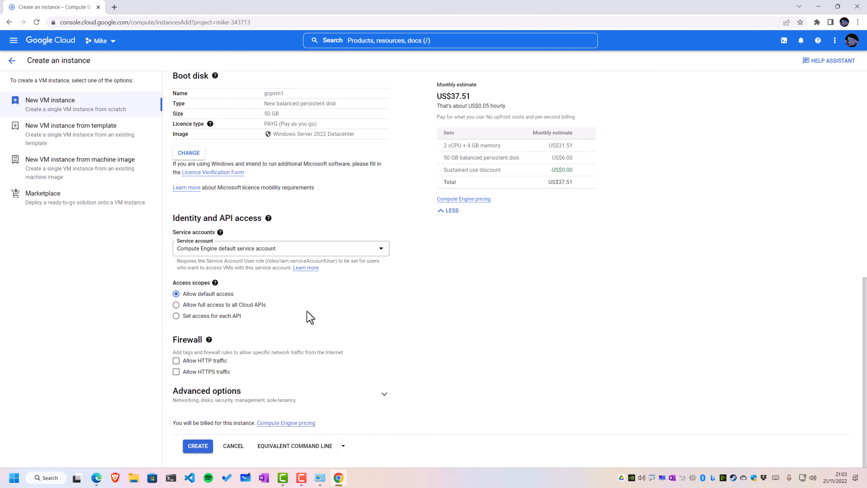
{"action": "left_click", "coordinate": [175, 371]}
{"action": "left_click", "coordinate": [176, 361]}
Step: Review the network interface in the advanced options and create the VM instance
{"action": "left_click", "coordinate": [254, 397]}
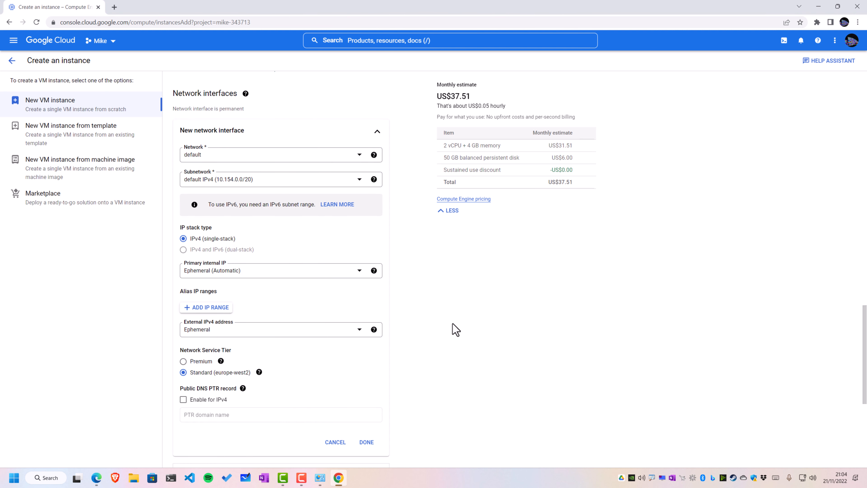
{"action": "scroll", "coordinate": [454, 329], "scroll_direction": "down", "scroll_amount": 6}
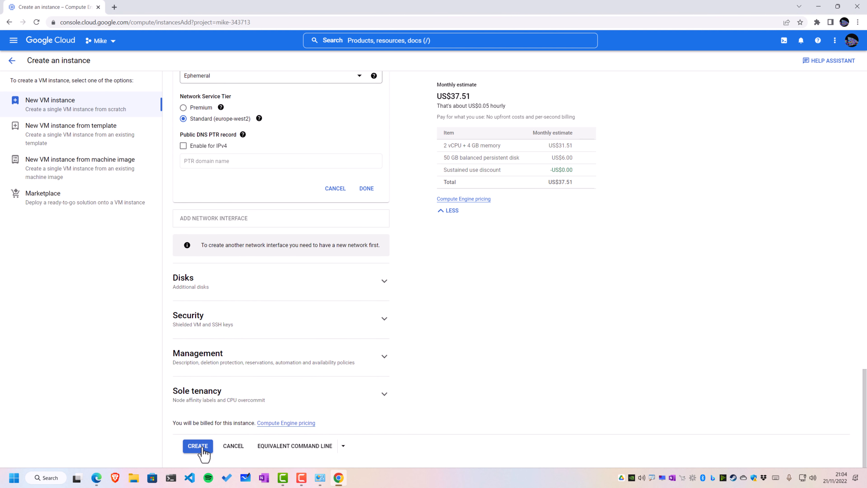
{"action": "left_click", "coordinate": [199, 446]}
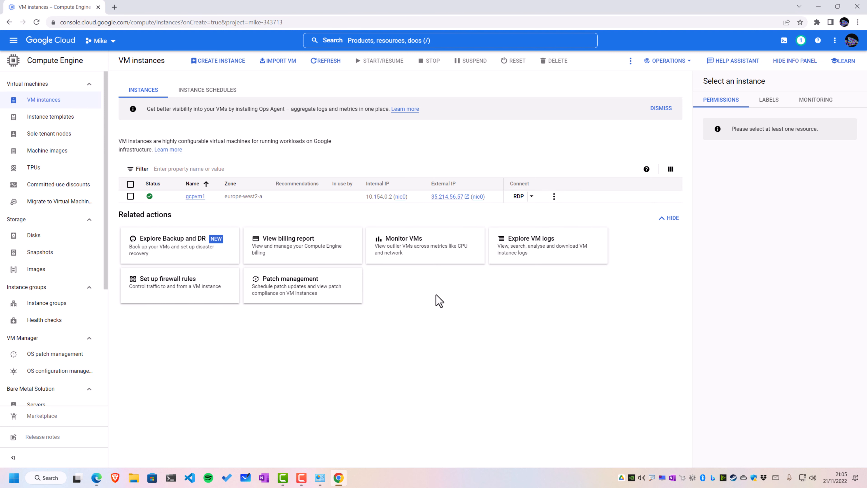
Step: Open the details of gcpvm1 and set a new Windows password for the username mikeadmin
{"action": "left_click", "coordinate": [190, 197]}
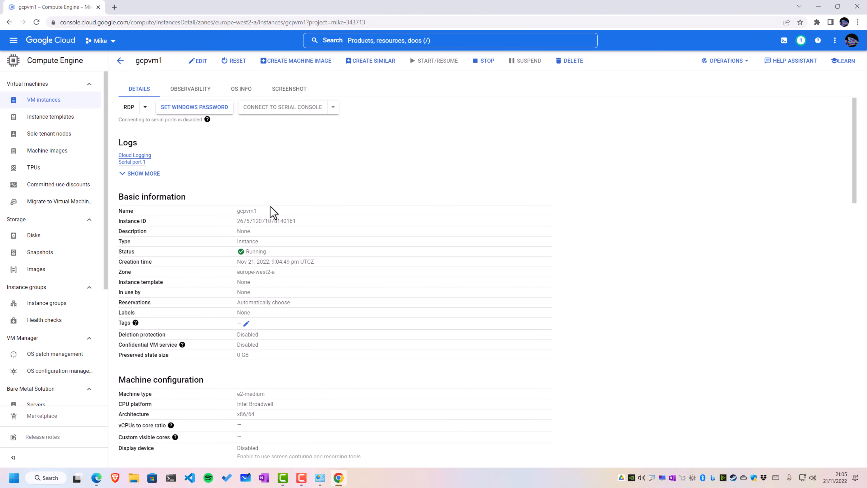
{"action": "left_click", "coordinate": [193, 109]}
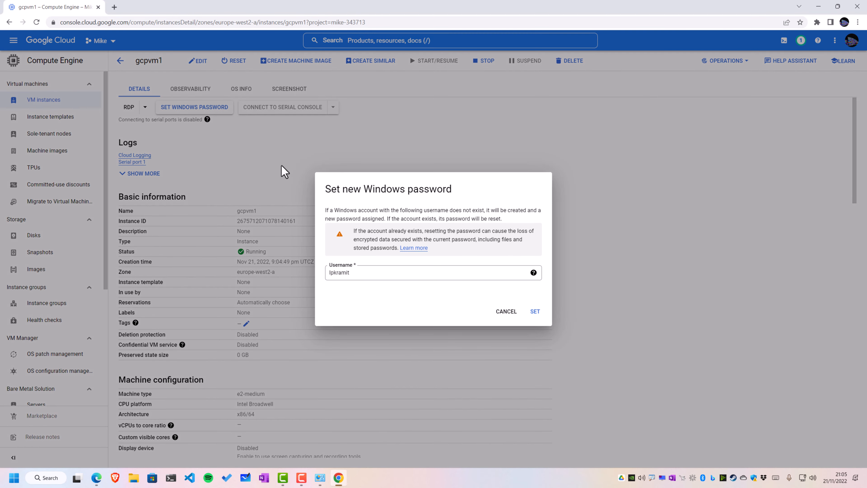
{"action": "double_click", "coordinate": [409, 274]}
{"action": "key", "text": "BackSpace"}
{"action": "type", "text": "mikeadmin"}
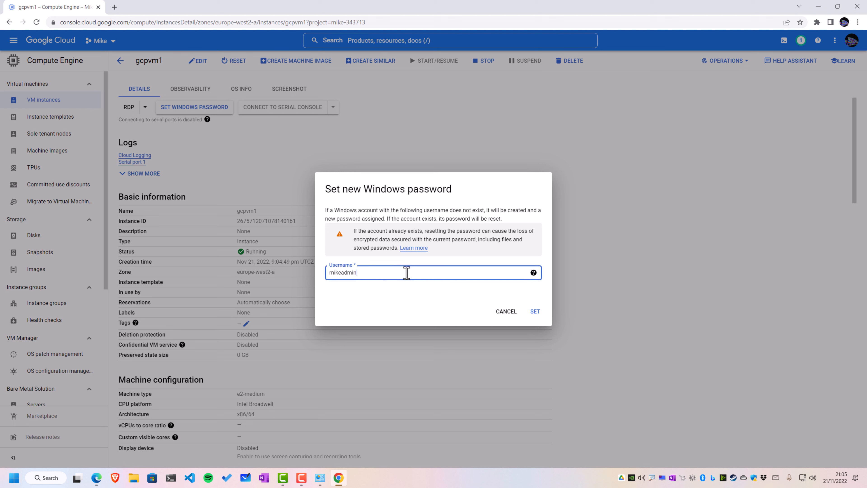
{"action": "left_click", "coordinate": [534, 317]}
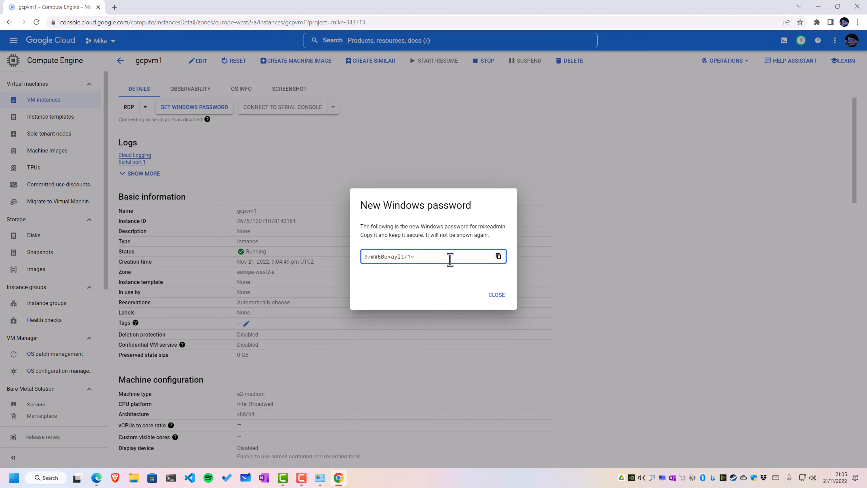
Step: Copy the generated Windows password, paste it into a new Notepad document and minimise that window
{"action": "triple_click", "coordinate": [449, 259]}
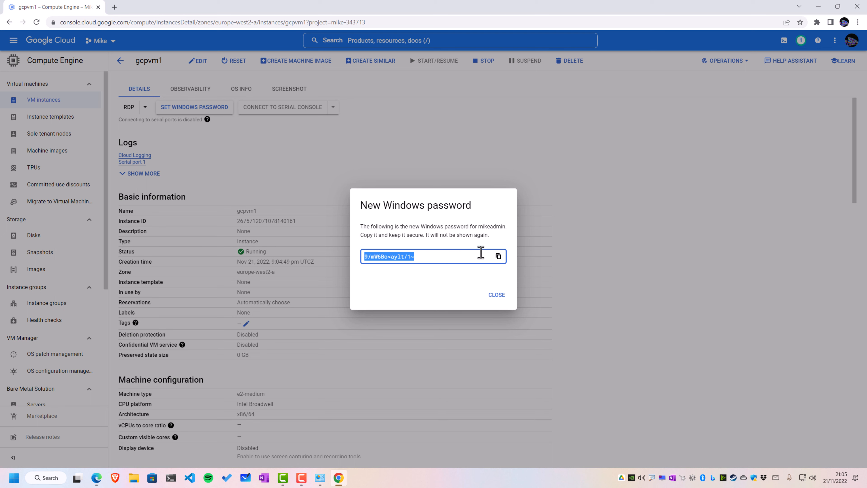
{"action": "left_click", "coordinate": [498, 256]}
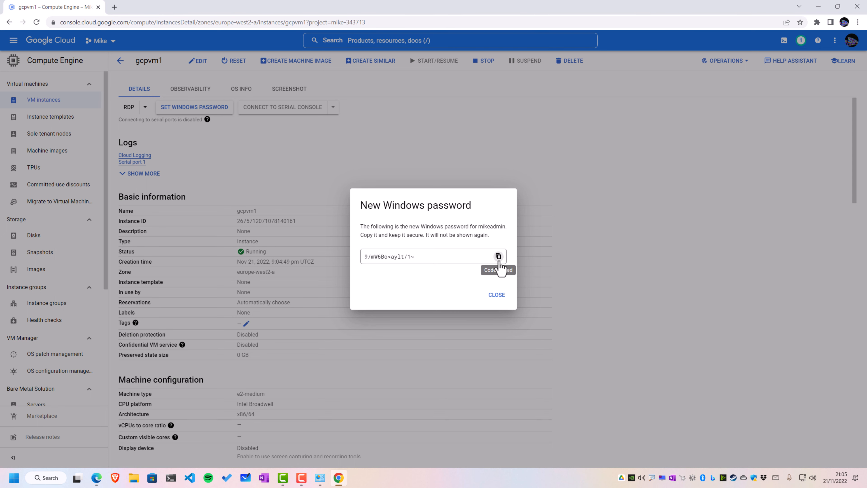
{"action": "left_click", "coordinate": [497, 295]}
{"action": "key", "text": "super"}
{"action": "type", "text": "notepad"}
{"action": "key", "text": "Return"}
{"action": "key", "text": "ctrl+v"}
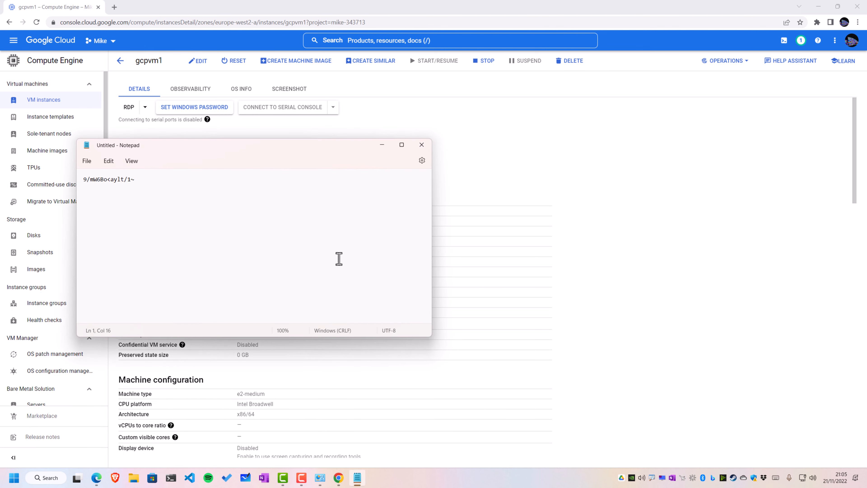
{"action": "left_click", "coordinate": [382, 145]}
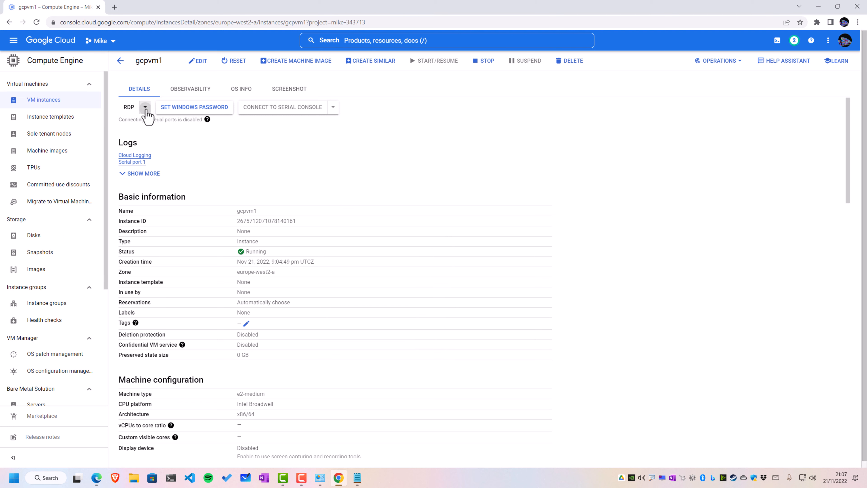
Step: Download the RDP file for gcpvm1 and open the browser's download list
{"action": "left_click", "coordinate": [145, 107]}
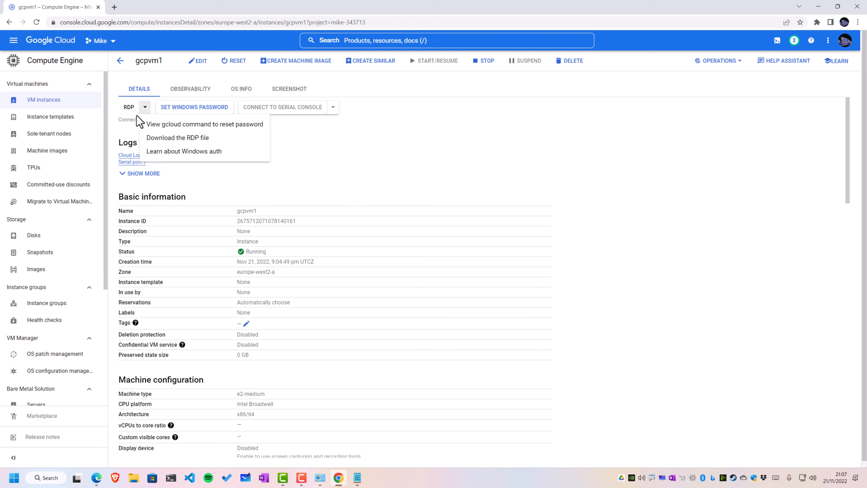
{"action": "left_click", "coordinate": [341, 182]}
{"action": "left_click", "coordinate": [858, 22]}
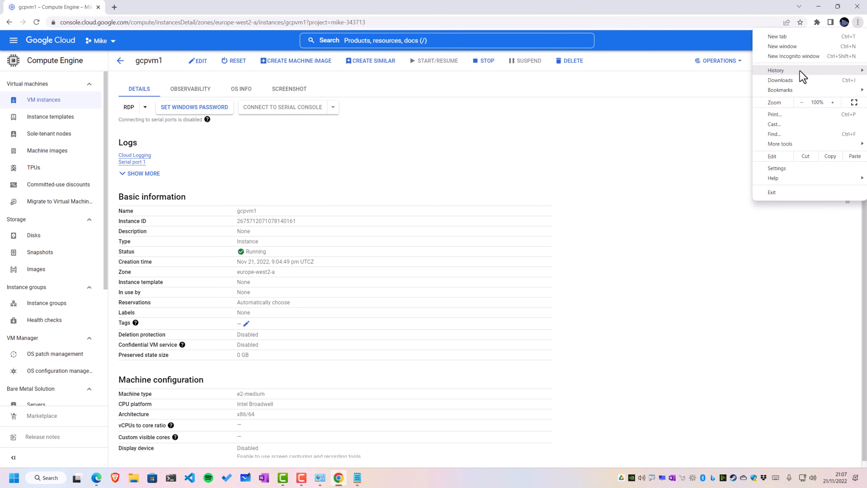
{"action": "left_click", "coordinate": [788, 80]}
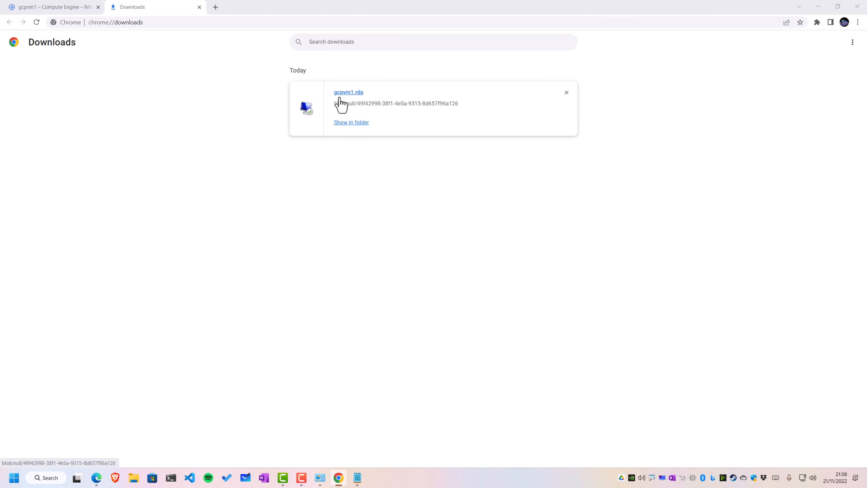
Step: Launch gcpvm1.rdp, accept the remote connection and close the downloads page
{"action": "left_click", "coordinate": [339, 101]}
{"action": "left_click", "coordinate": [493, 280]}
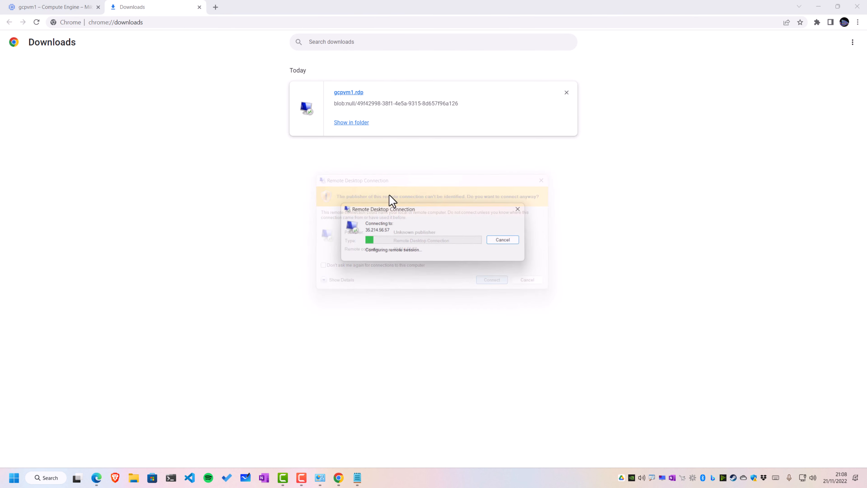
{"action": "left_click", "coordinate": [198, 7]}
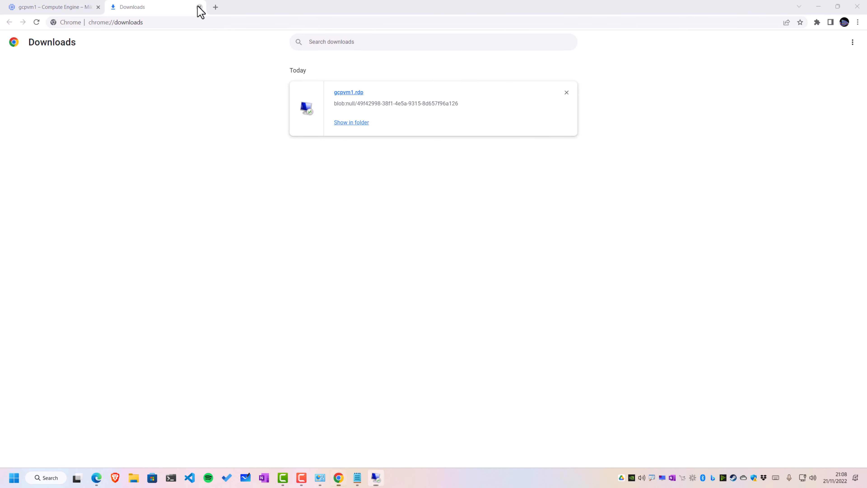
{"action": "left_click", "coordinate": [199, 7]}
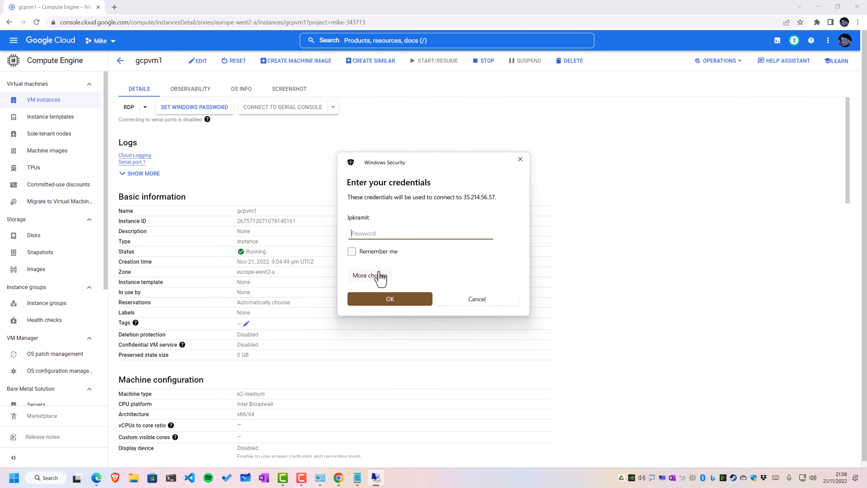
Step: Sign in to the remote desktop session with a different account, using the username mikeadmin and its password, and accept the certificate prompt
{"action": "left_click", "coordinate": [380, 278]}
{"action": "left_click", "coordinate": [402, 323]}
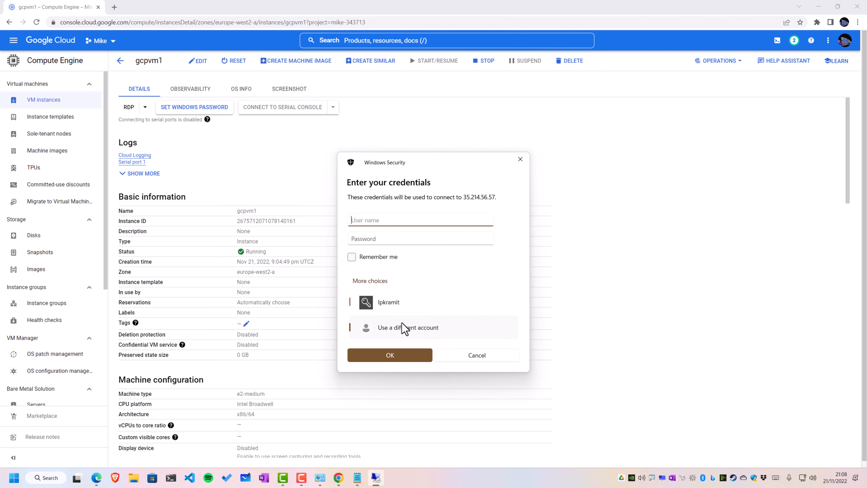
{"action": "left_click", "coordinate": [404, 239]}
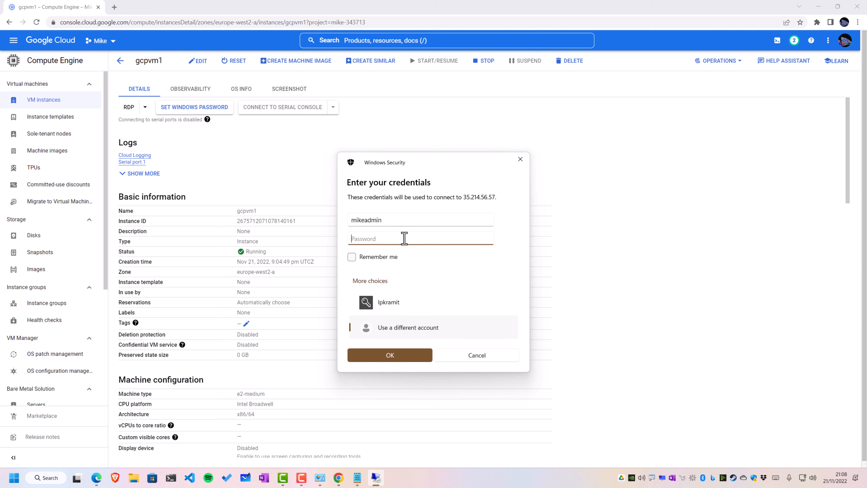
{"action": "key", "text": "ctrl+v"}
{"action": "left_click", "coordinate": [394, 358]}
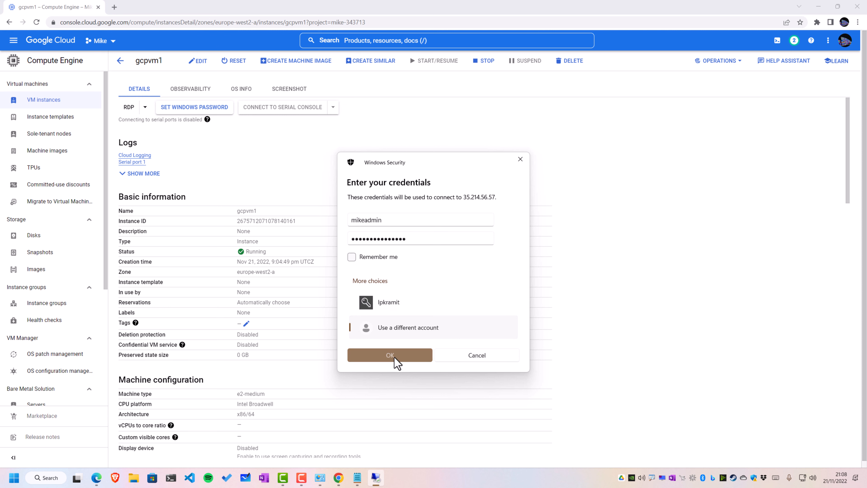
{"action": "left_click", "coordinate": [462, 306]}
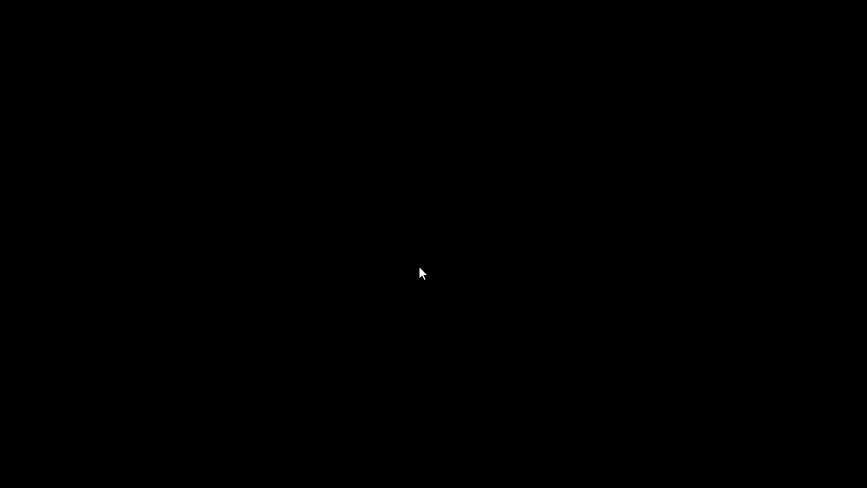
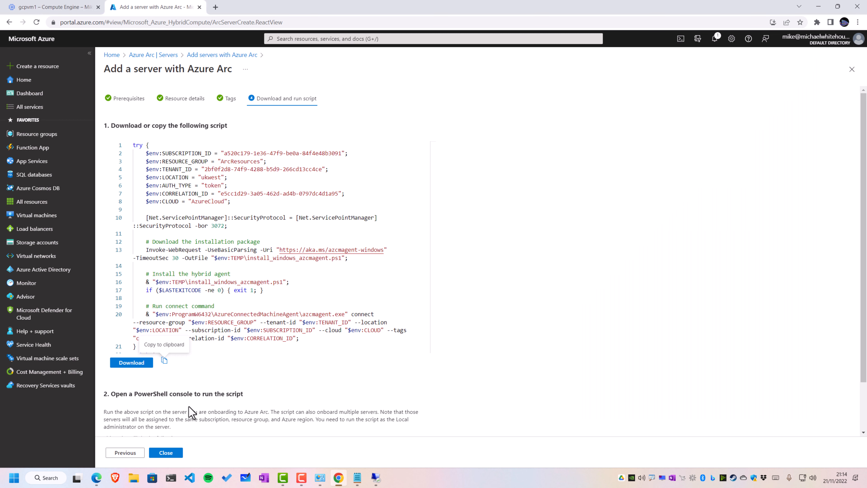
Step: Close the Azure Arc onboarding script page, return to the Azure Arc servers list and refresh it
{"action": "scroll", "coordinate": [191, 413], "scroll_direction": "down", "scroll_amount": 2}
{"action": "left_click", "coordinate": [168, 453]}
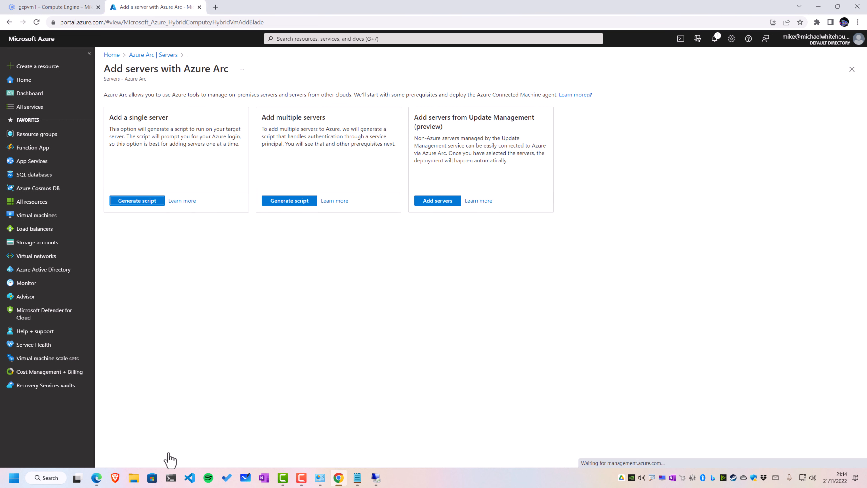
{"action": "left_click", "coordinate": [171, 56]}
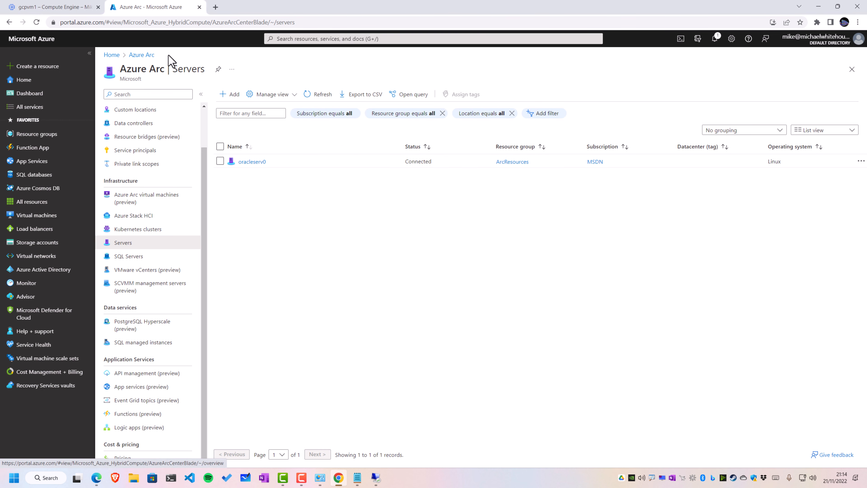
{"action": "left_click", "coordinate": [310, 99]}
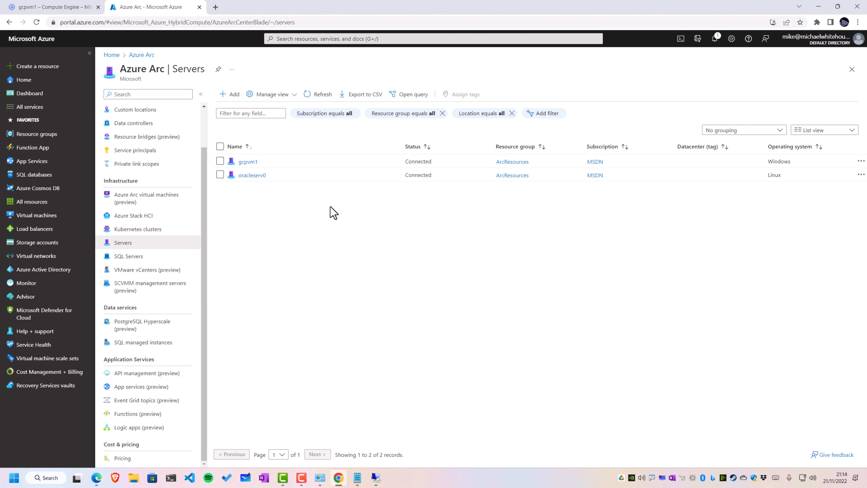
Step: Open the Arc server gcpvm1 and look through its Overview, Updates, Windows Admin Center and Connect pages
{"action": "left_click", "coordinate": [250, 162]}
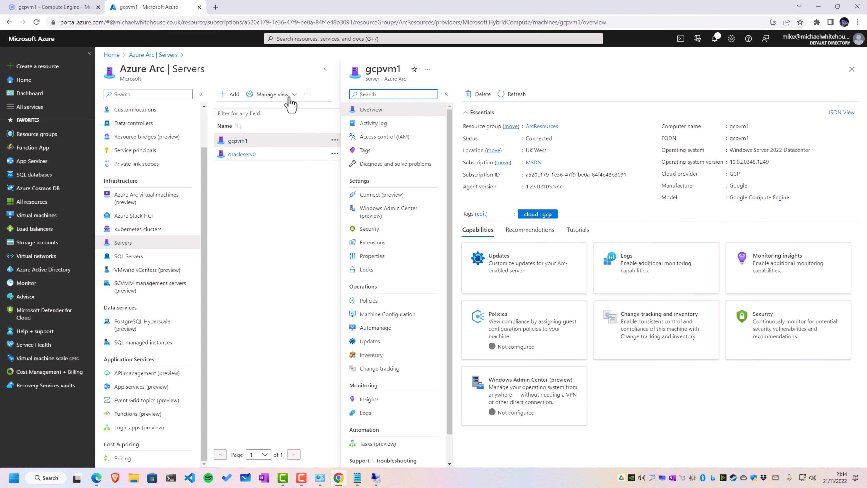
{"action": "left_click", "coordinate": [325, 69]}
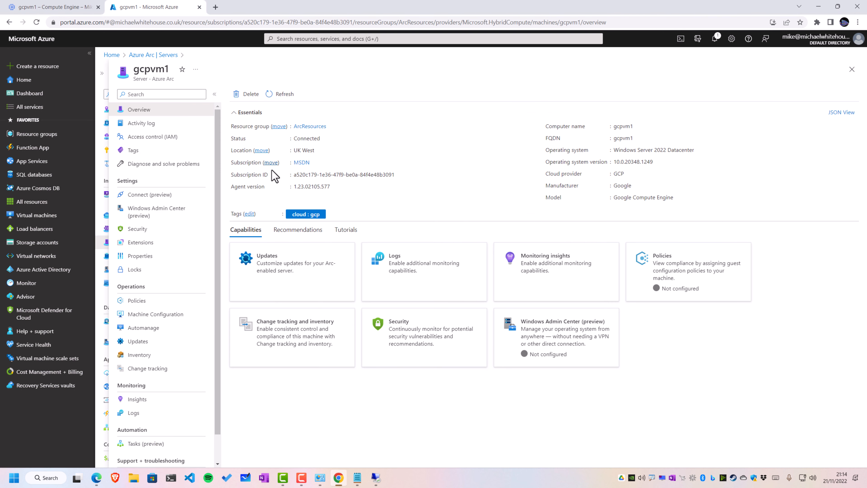
{"action": "left_click", "coordinate": [280, 269]}
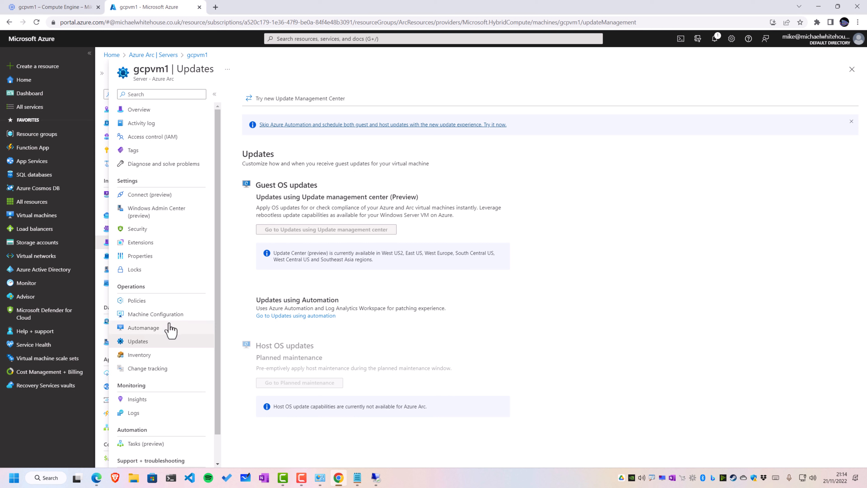
{"action": "left_click", "coordinate": [190, 217]}
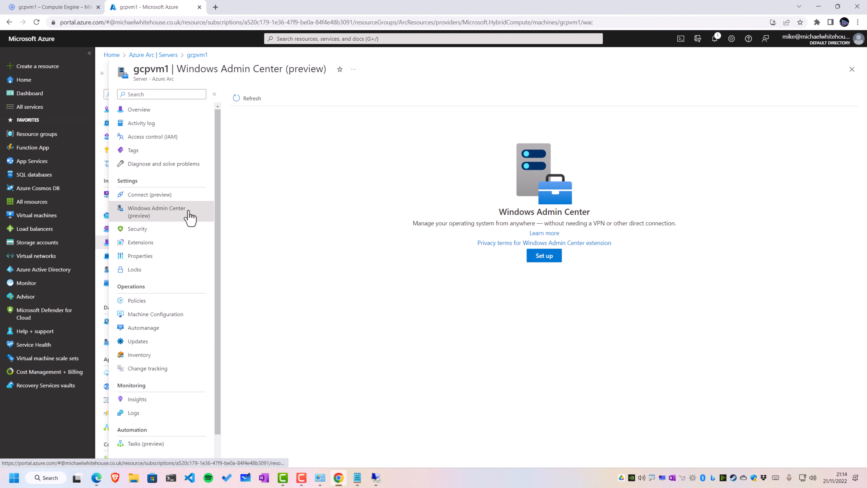
{"action": "left_click", "coordinate": [177, 201]}
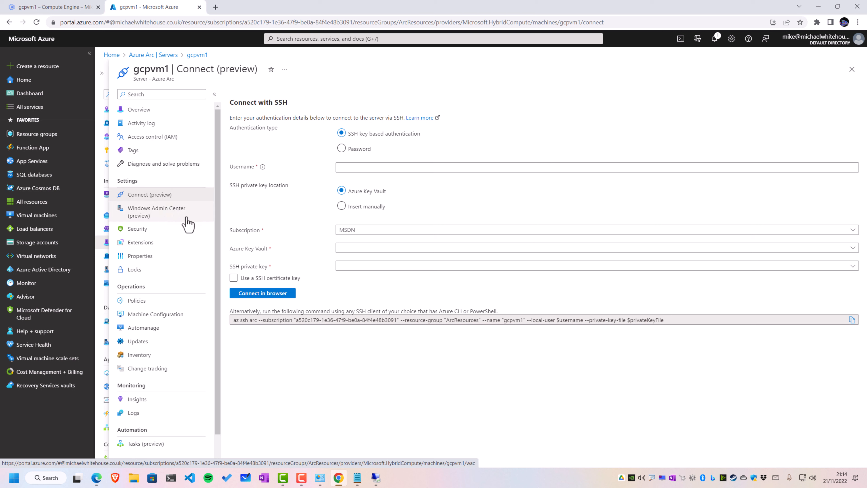
Step: Set up Windows Admin Center on gcpvm1 and install the extension with listening port 6516
{"action": "left_click", "coordinate": [151, 215]}
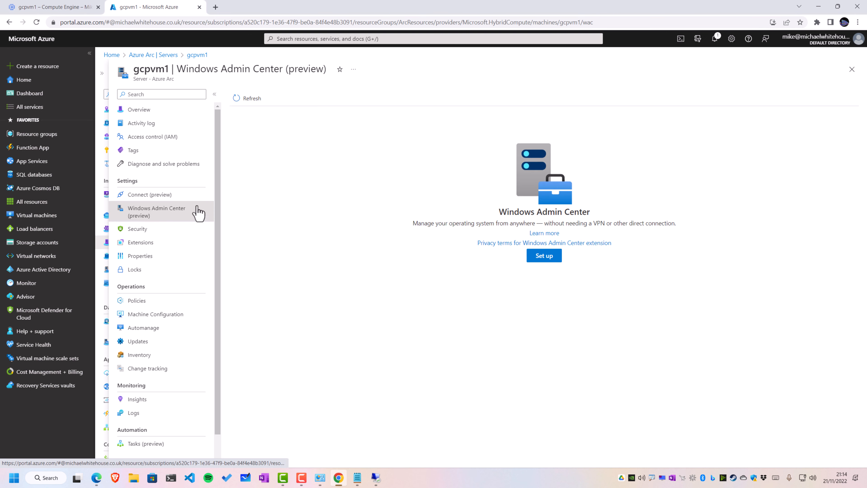
{"action": "left_click", "coordinate": [546, 259]}
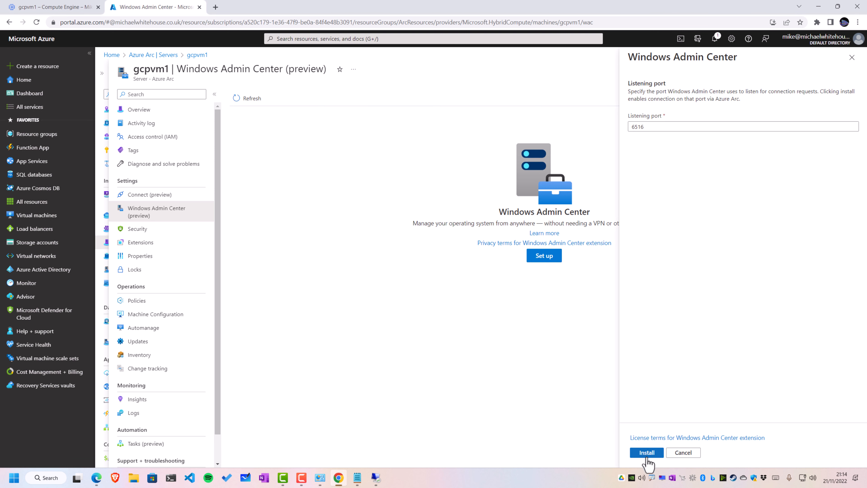
{"action": "left_click", "coordinate": [646, 456]}
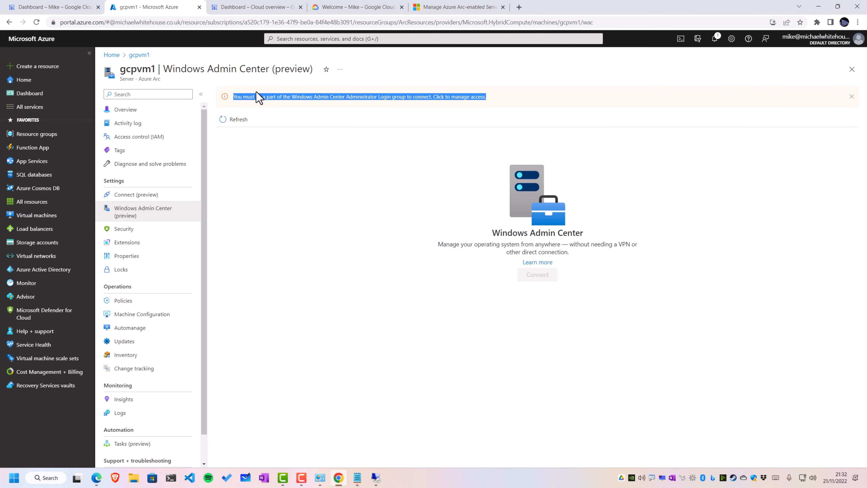
Step: Refresh Windows Admin Center, start a role assignment in gcpvm1's access control and choose the Windows Admin Center Administrator Login role
{"action": "left_click", "coordinate": [228, 120]}
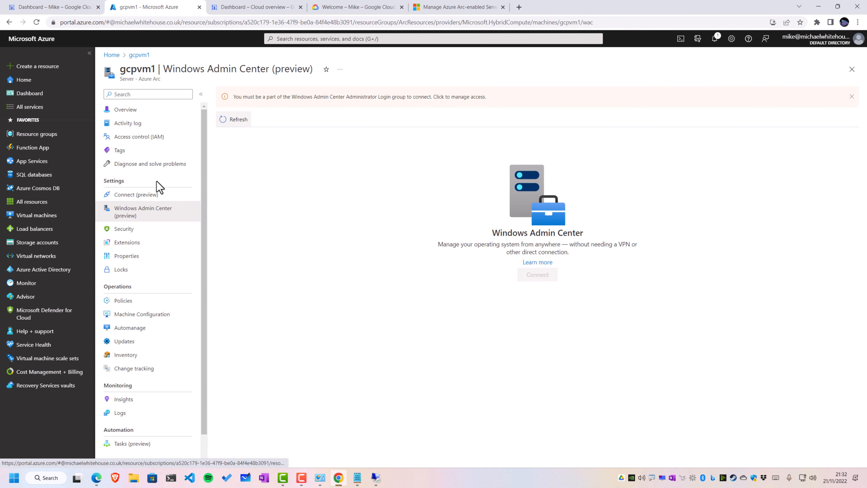
{"action": "left_click", "coordinate": [149, 138]}
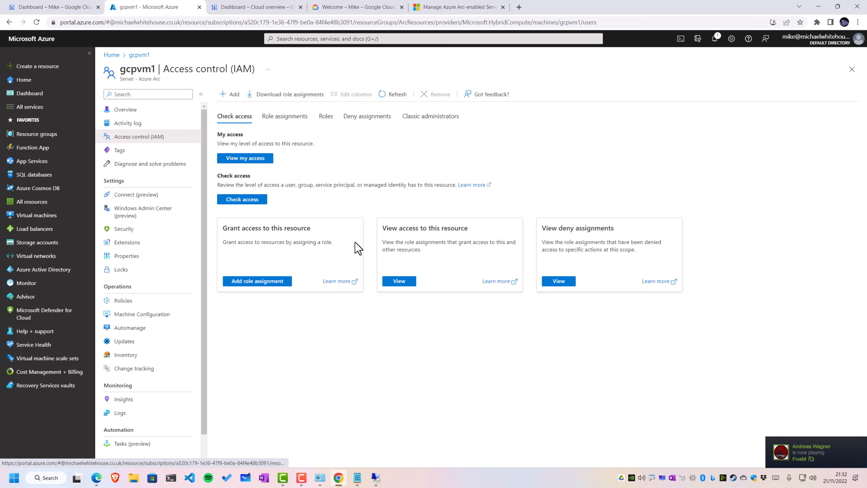
{"action": "left_click", "coordinate": [289, 282]}
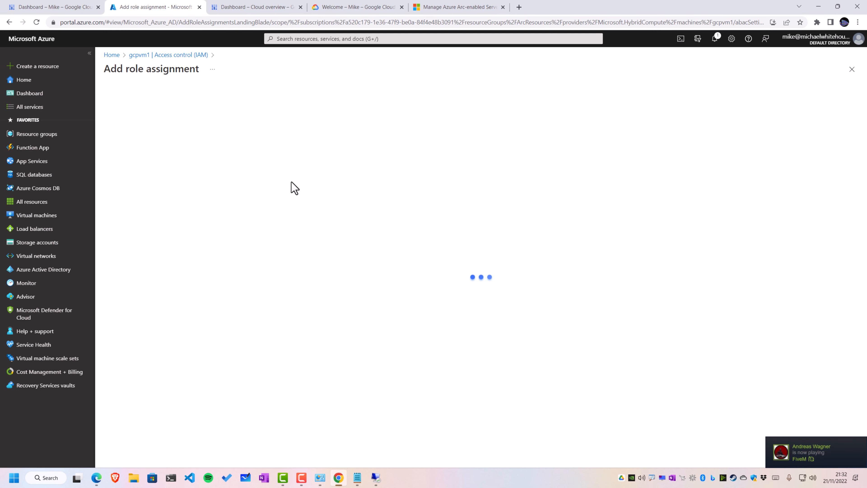
{"action": "type", "text": "windows"}
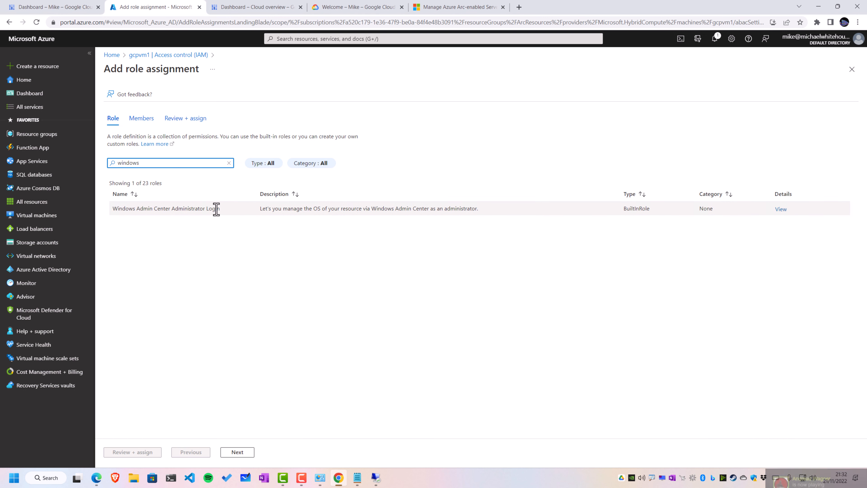
{"action": "left_click", "coordinate": [216, 209]}
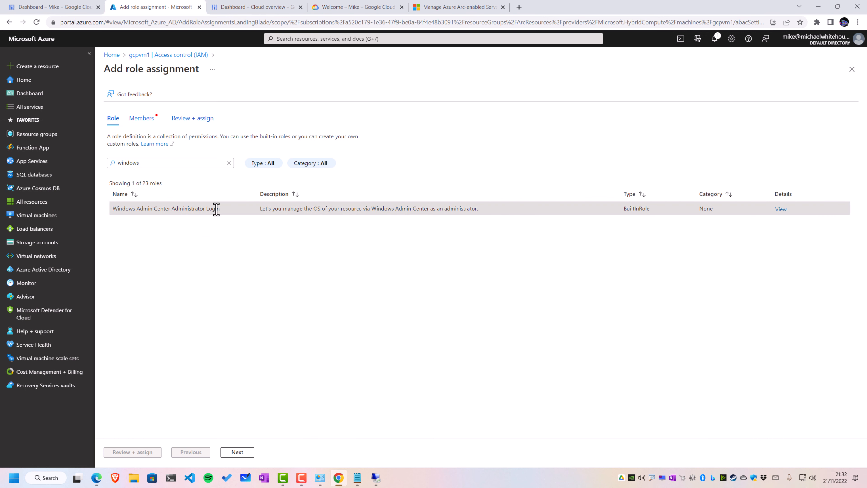
Step: Try to assign the chosen role by adding the administrator's own user account as a member and submitting the assignment
{"action": "left_click", "coordinate": [141, 122]}
{"action": "left_click", "coordinate": [203, 188]}
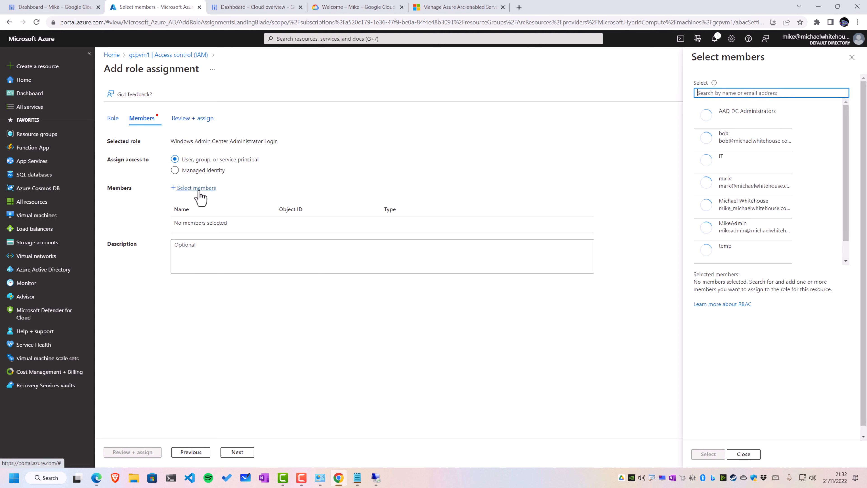
{"action": "left_click", "coordinate": [832, 210]}
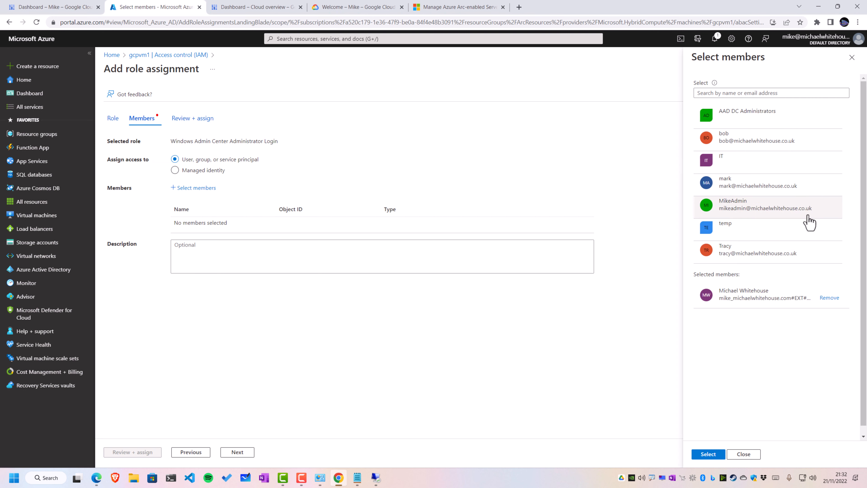
{"action": "left_click", "coordinate": [708, 453]}
{"action": "left_click", "coordinate": [140, 451]}
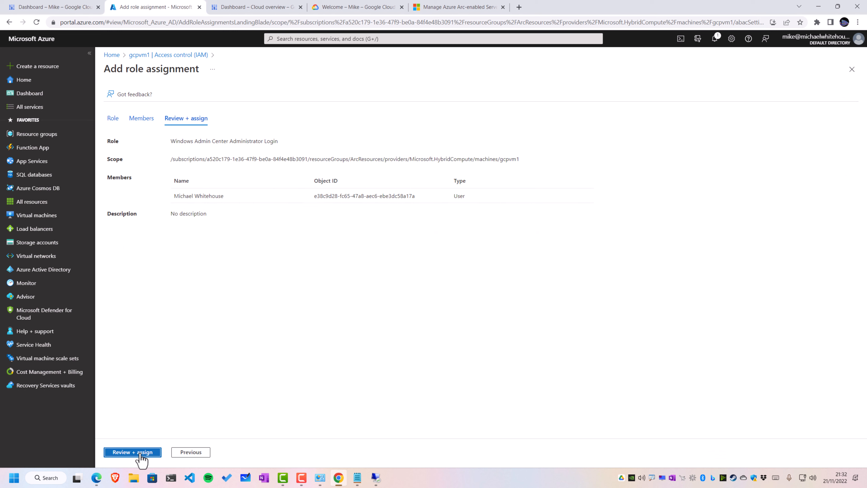
{"action": "left_click", "coordinate": [147, 452]}
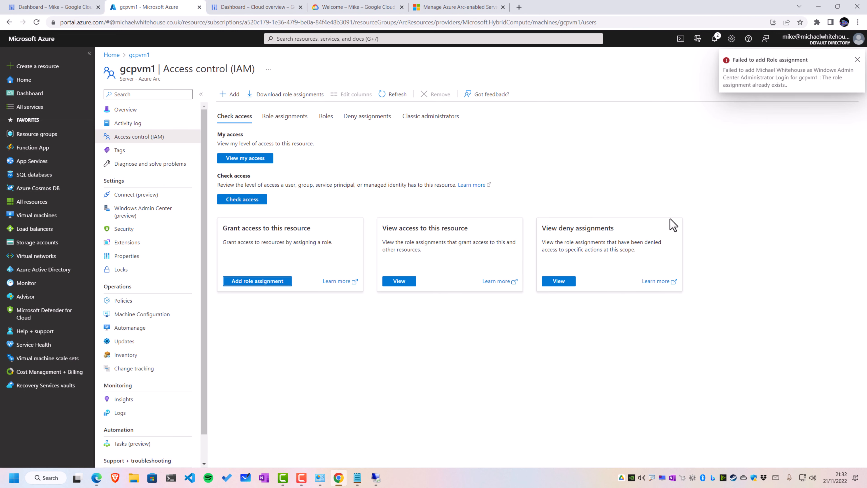
Step: Check gcpvm1's existing role assignments for the Windows Admin Center Administrator Login role
{"action": "left_click", "coordinate": [775, 77]}
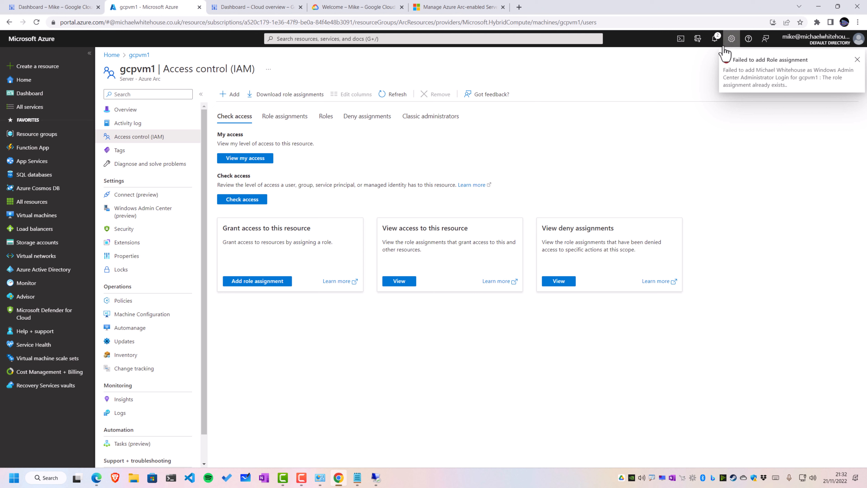
{"action": "left_click", "coordinate": [285, 116]}
{"action": "scroll", "coordinate": [347, 298], "scroll_direction": "down", "scroll_amount": 5}
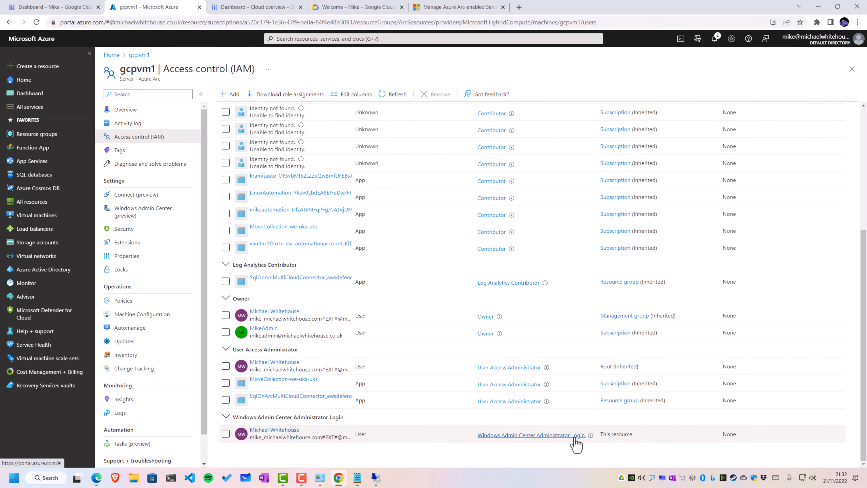
Step: Return to Windows Admin Center for gcpvm1 and connect to the server
{"action": "left_click", "coordinate": [121, 212]}
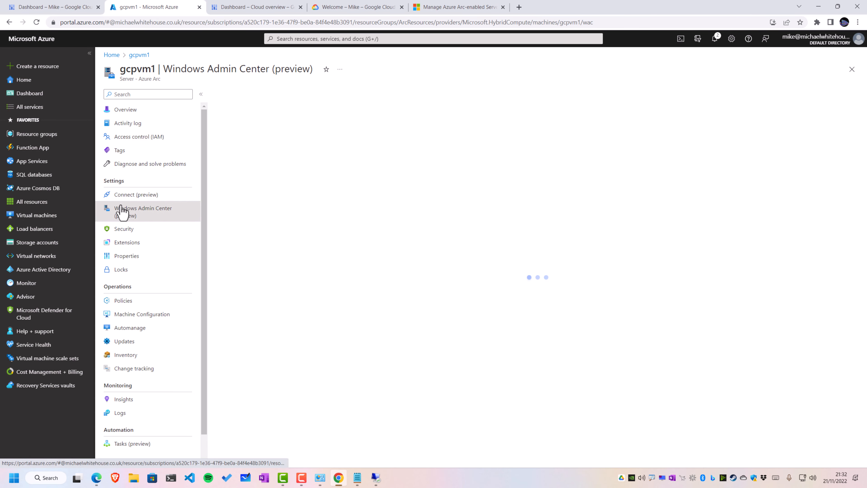
{"action": "left_click", "coordinate": [543, 259]}
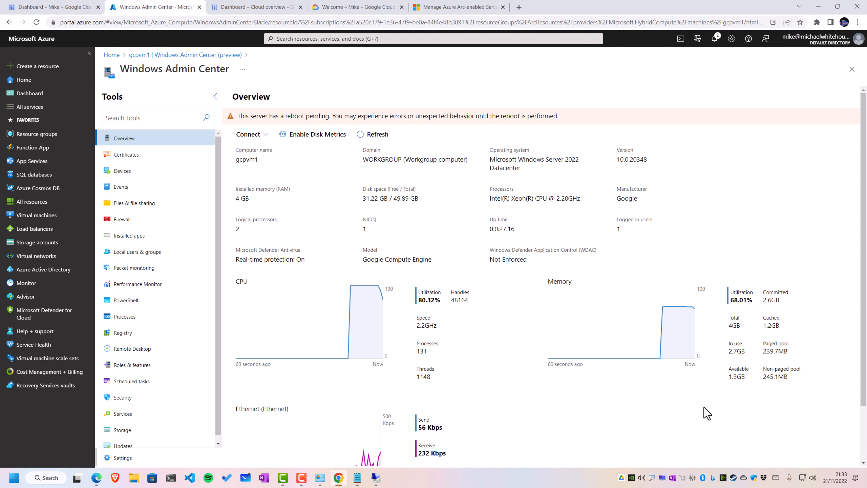
Step: Look through gcpvm1's System event log, firewall profiles, PowerShell console and running processes in Windows Admin Center
{"action": "left_click", "coordinate": [131, 189]}
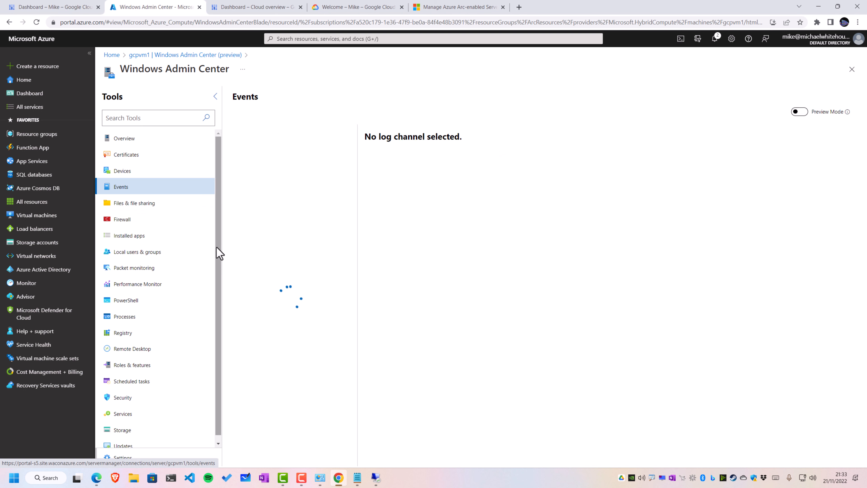
{"action": "left_click", "coordinate": [274, 158]}
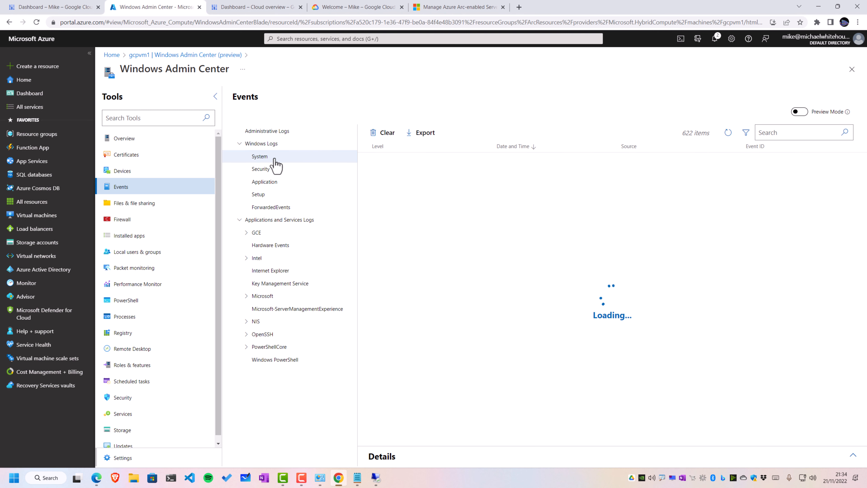
{"action": "left_click", "coordinate": [166, 229]}
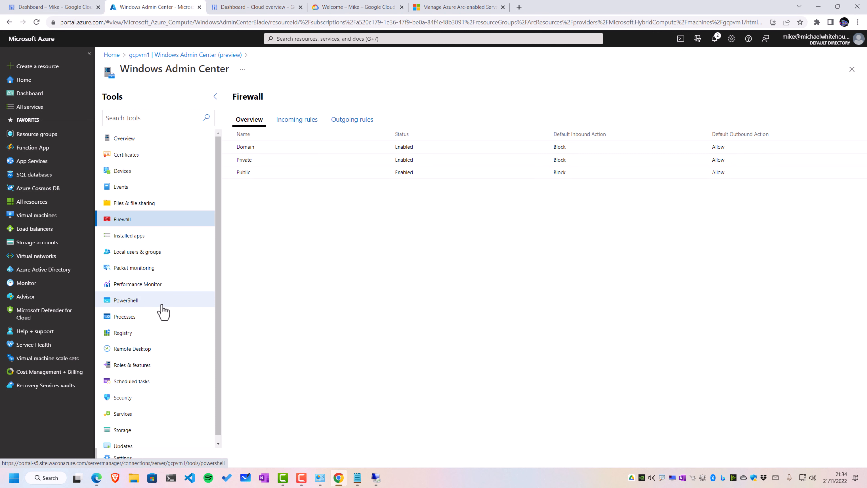
{"action": "left_click", "coordinate": [163, 311]}
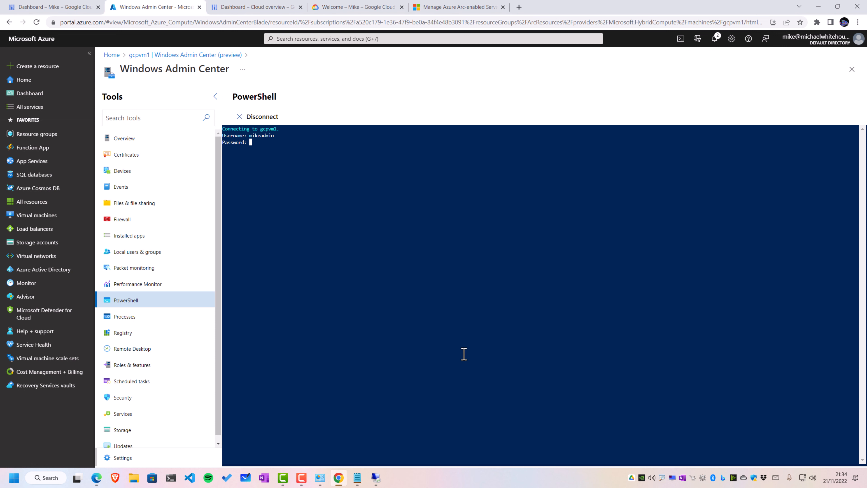
{"action": "left_click", "coordinate": [168, 314]}
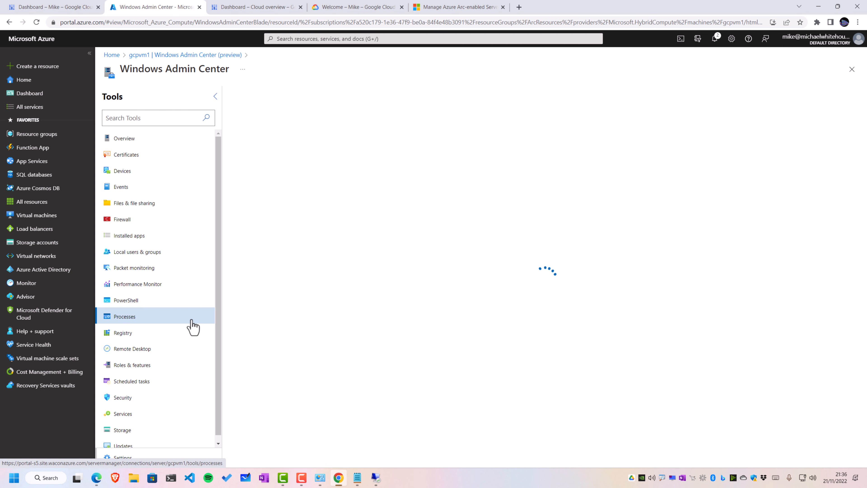
{"action": "left_click_drag", "start_coordinate": [217, 333], "coordinate": [217, 344]}
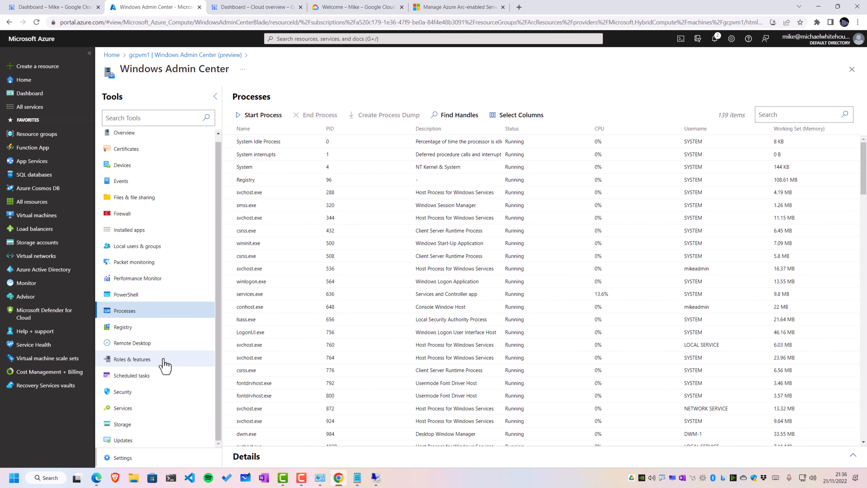
Step: Open Remote Desktop for gcpvm1 in Windows Admin Center and replace the prefilled username with the VM's administrator username
{"action": "left_click", "coordinate": [162, 346]}
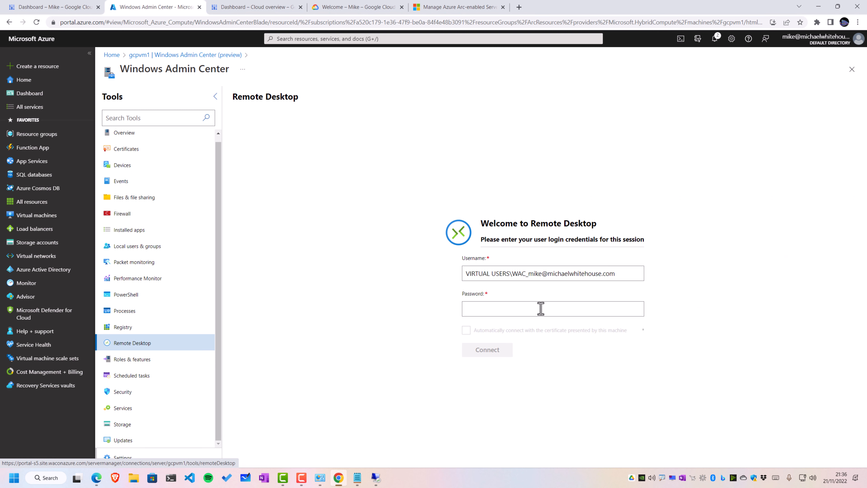
{"action": "left_click_drag", "start_coordinate": [636, 275], "coordinate": [431, 278]}
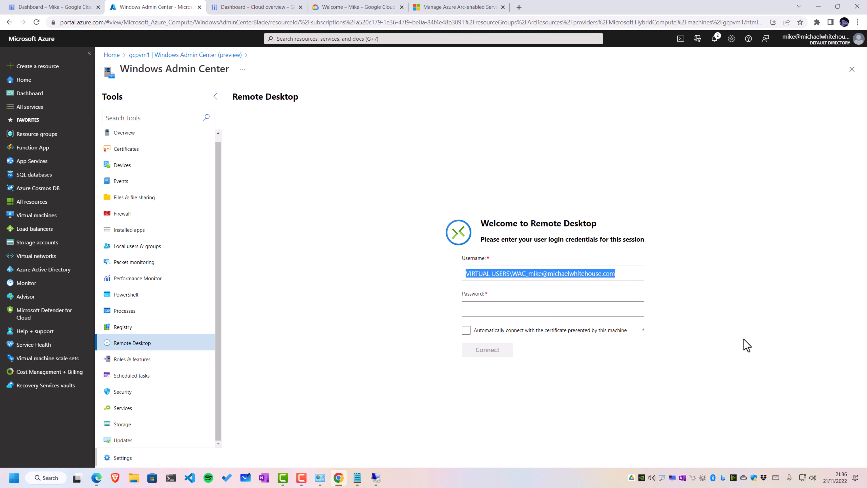
{"action": "key", "text": "BackSpace"}
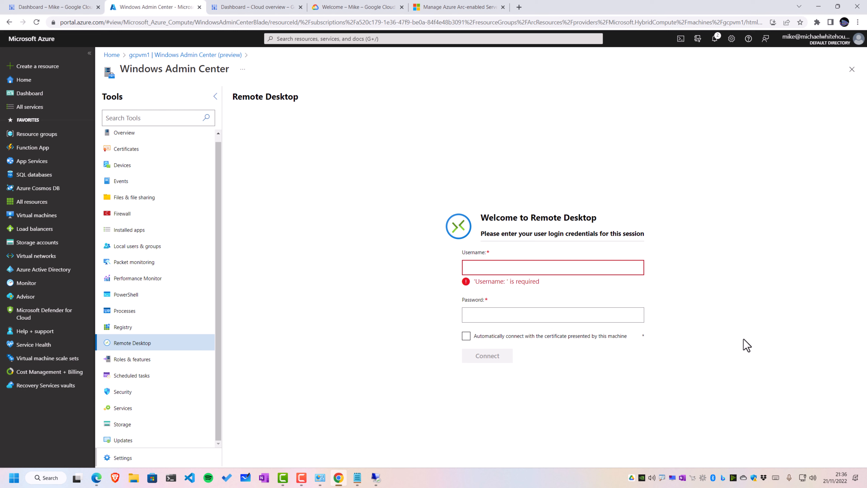
{"action": "type", "text": "mikeadmin"}
{"action": "key", "text": "Tab"}
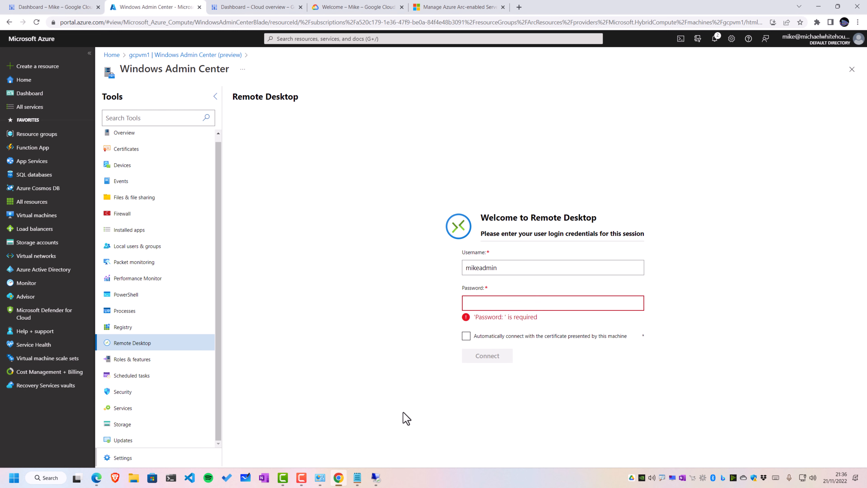
Step: Copy the VM administrator password from the Notepad notes and paste it into the Remote Desktop password field
{"action": "left_click", "coordinate": [357, 477]}
{"action": "right_click", "coordinate": [99, 182]}
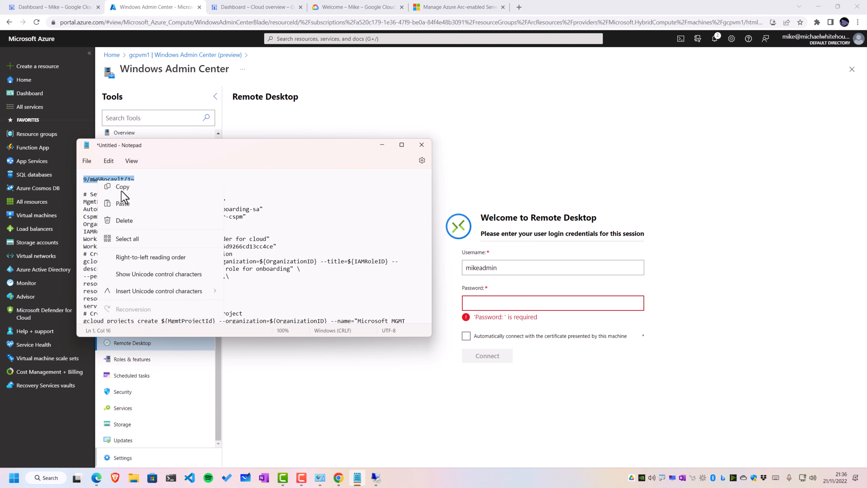
{"action": "left_click", "coordinate": [122, 225]}
{"action": "left_click", "coordinate": [382, 145]}
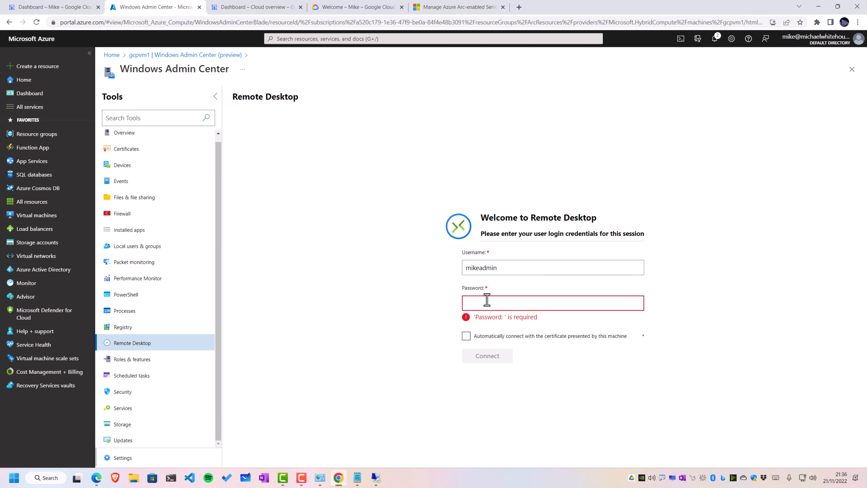
{"action": "left_click", "coordinate": [485, 301]}
{"action": "right_click", "coordinate": [500, 305]}
{"action": "left_click", "coordinate": [554, 227]}
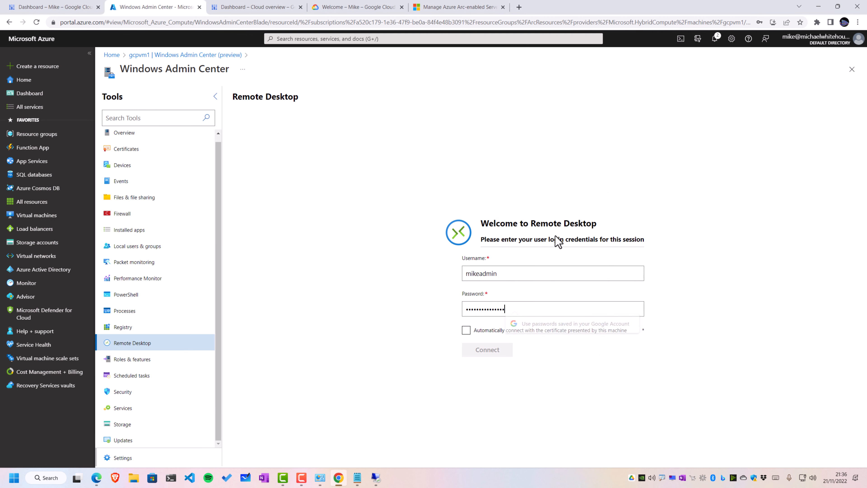
Step: Allow automatic connection with the certificate presented by the machine and connect the Remote Desktop session
{"action": "left_click", "coordinate": [465, 333]}
{"action": "left_click", "coordinate": [580, 346]}
{"action": "left_click", "coordinate": [484, 351]}
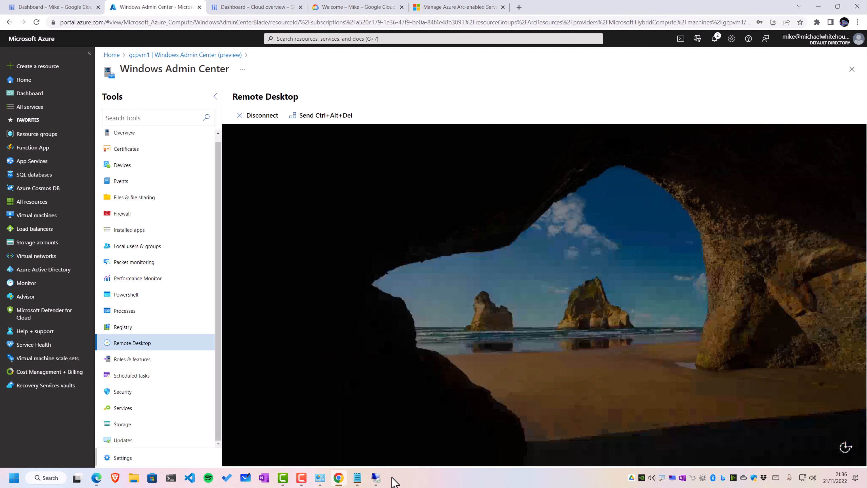
Step: Dismiss the disconnection notice of the old Remote Desktop Connection and close both PowerShell windows in the browser-based session
{"action": "left_click", "coordinate": [376, 483]}
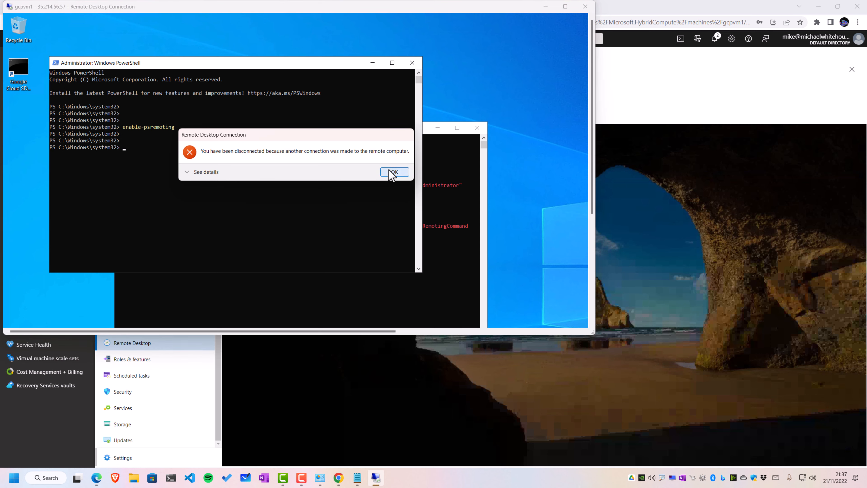
{"action": "left_click", "coordinate": [392, 172]}
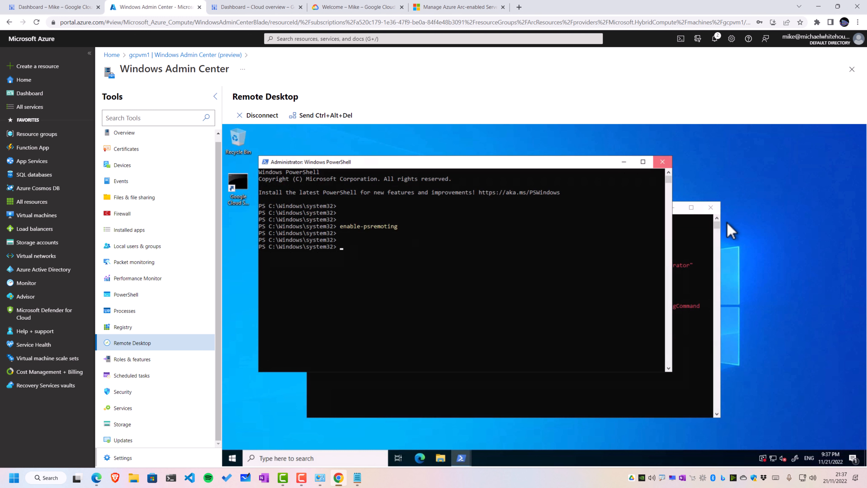
{"action": "left_click", "coordinate": [662, 162]}
{"action": "left_click", "coordinate": [711, 207]}
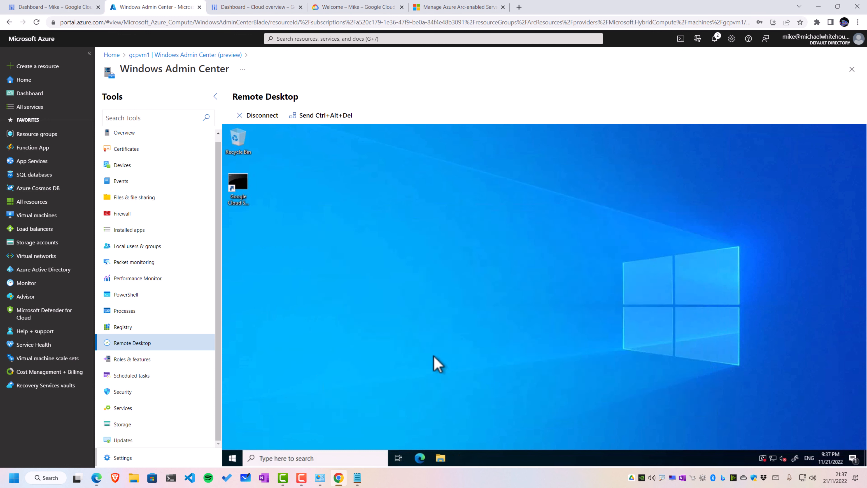